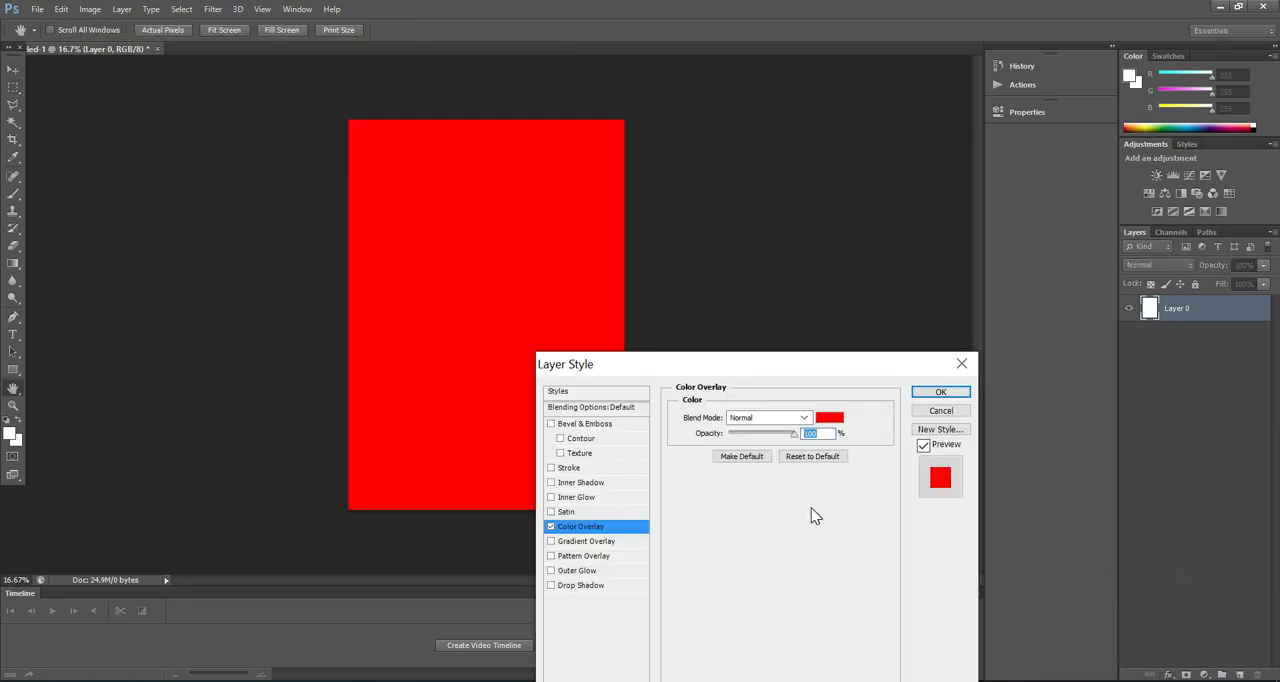
Step: Set the layer's colour overlay to bright blue 00baff and apply the layer style
{"action": "left_click", "coordinate": [831, 418]}
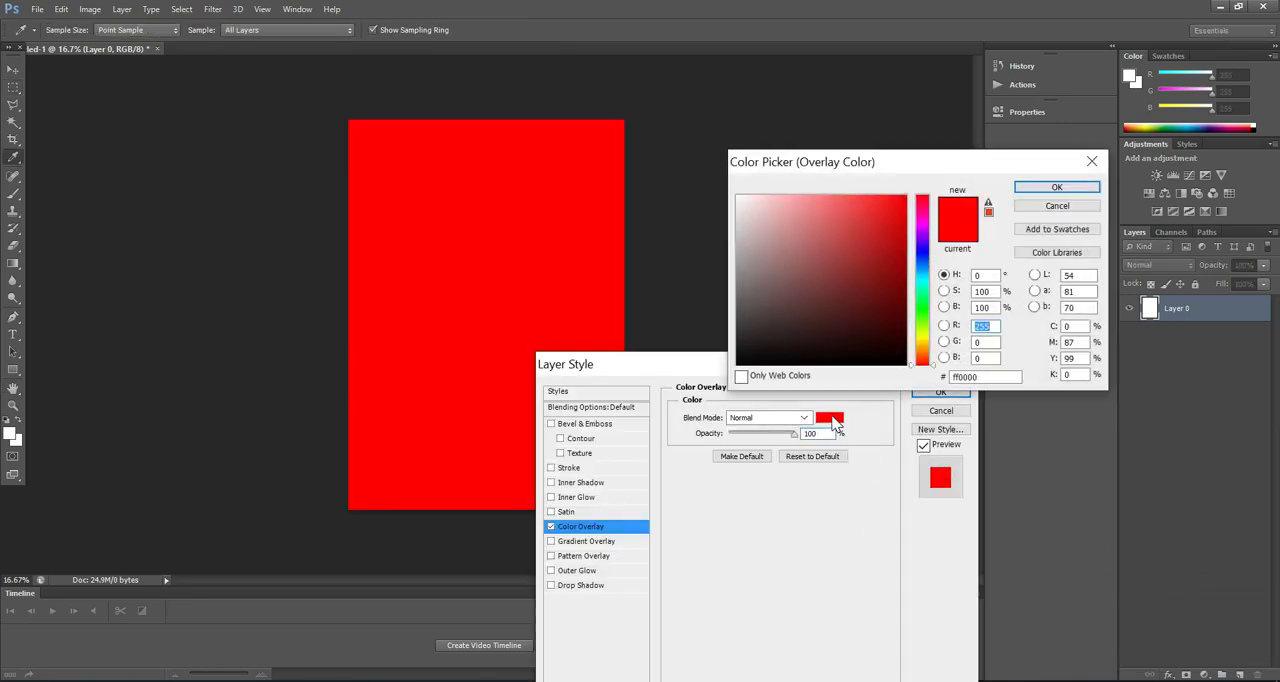
{"action": "left_click_drag", "start_coordinate": [921, 270], "coordinate": [921, 276]}
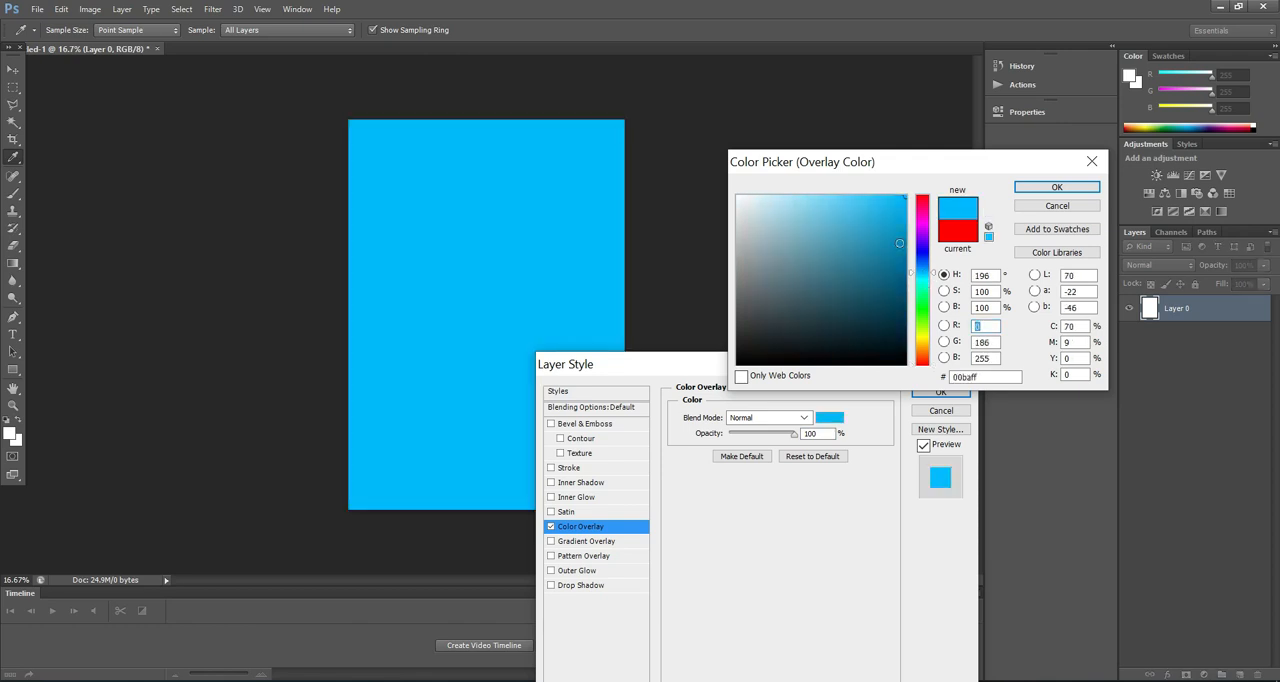
{"action": "left_click", "coordinate": [1031, 188]}
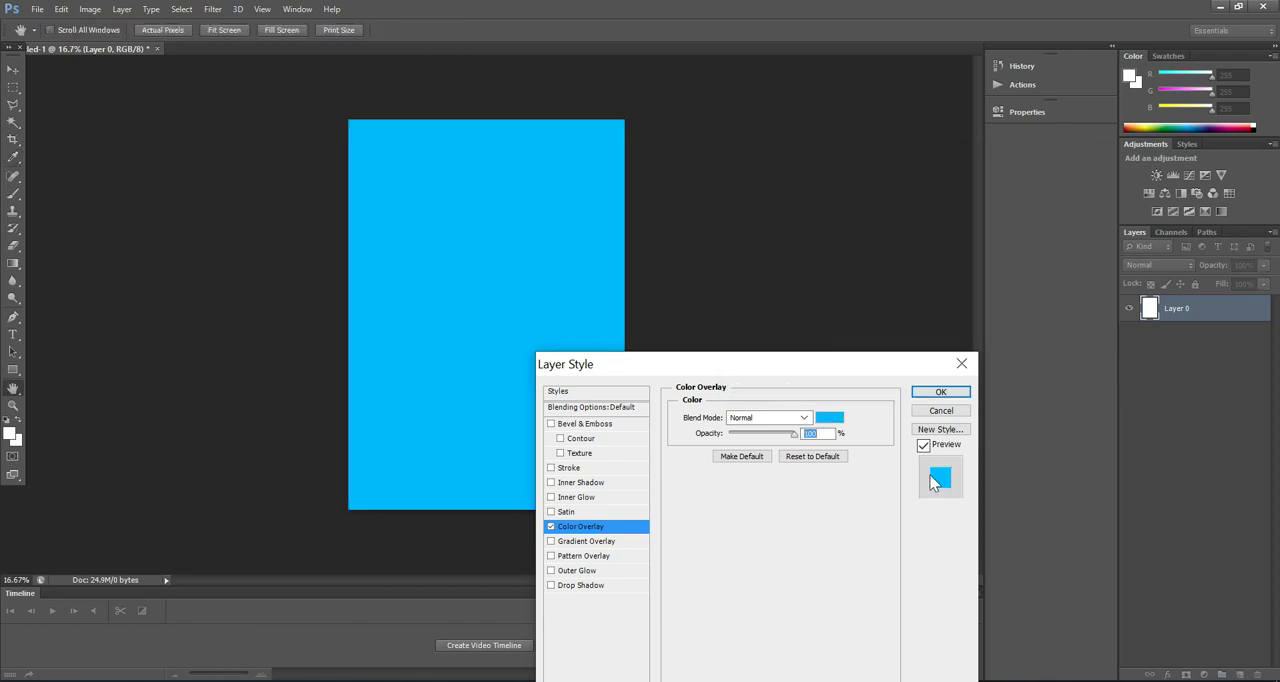
{"action": "left_click", "coordinate": [940, 393]}
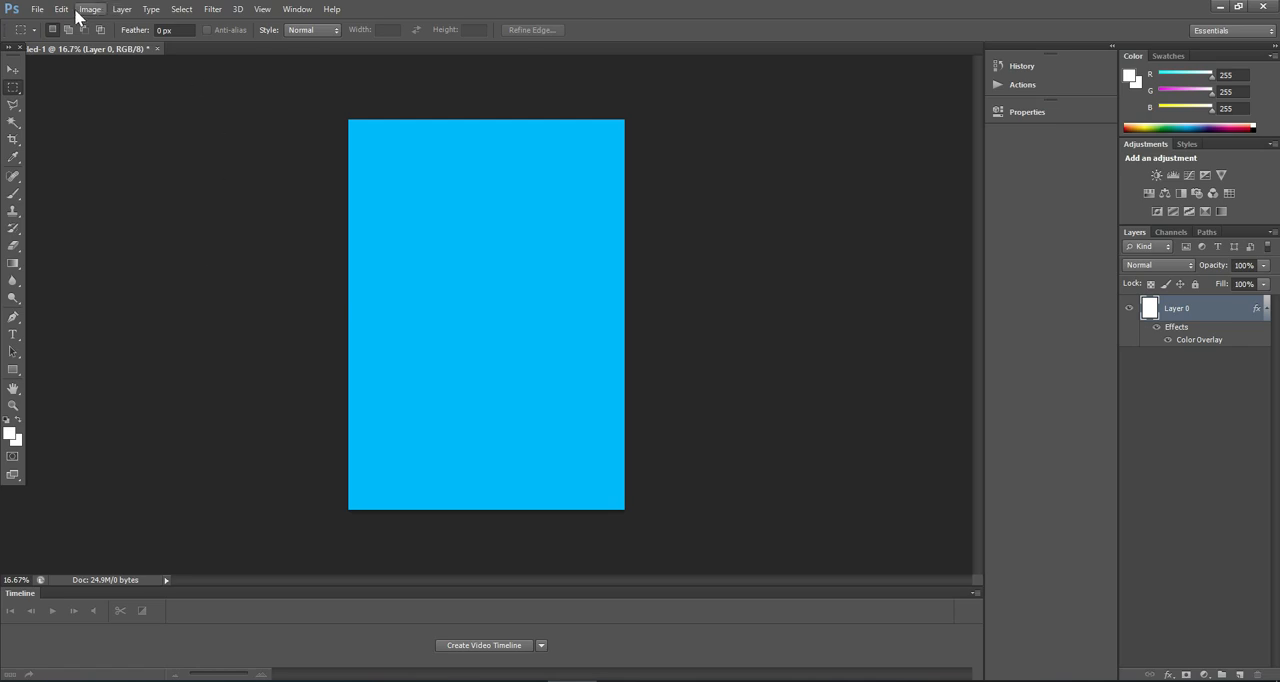
Step: Place the 511270 image into the document and position it in the upper part of the blue canvas
{"action": "left_click", "coordinate": [33, 9]}
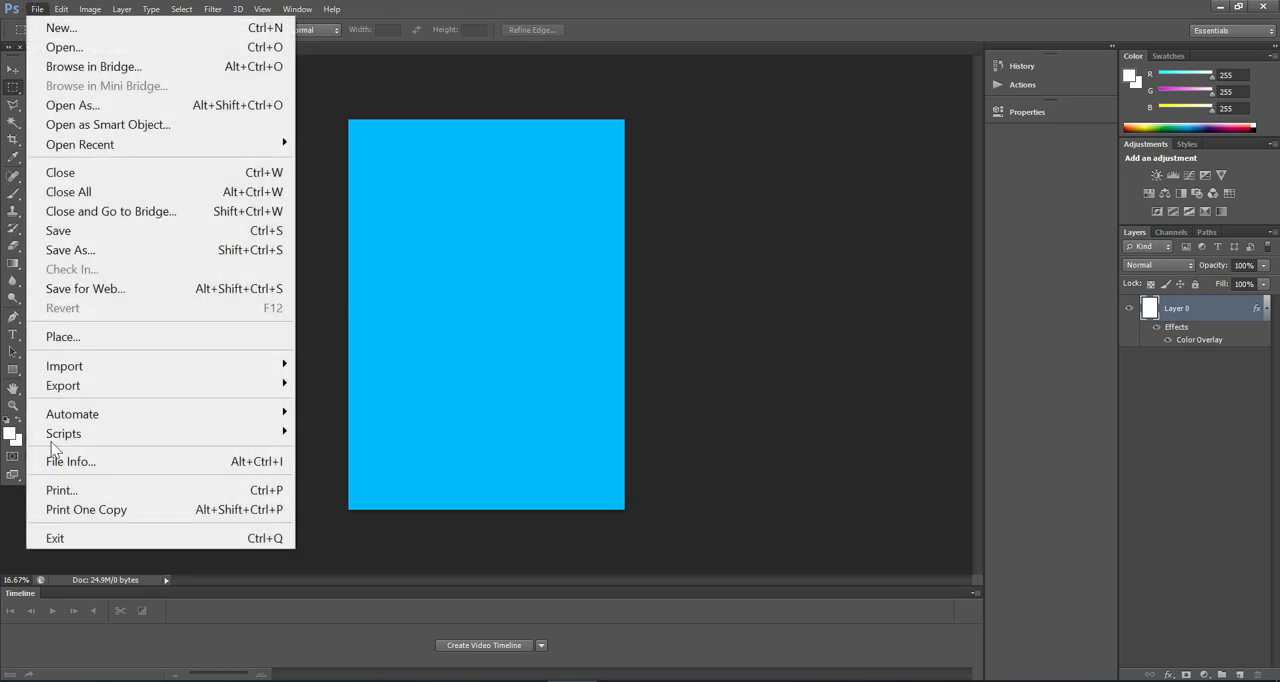
{"action": "left_click", "coordinate": [82, 340]}
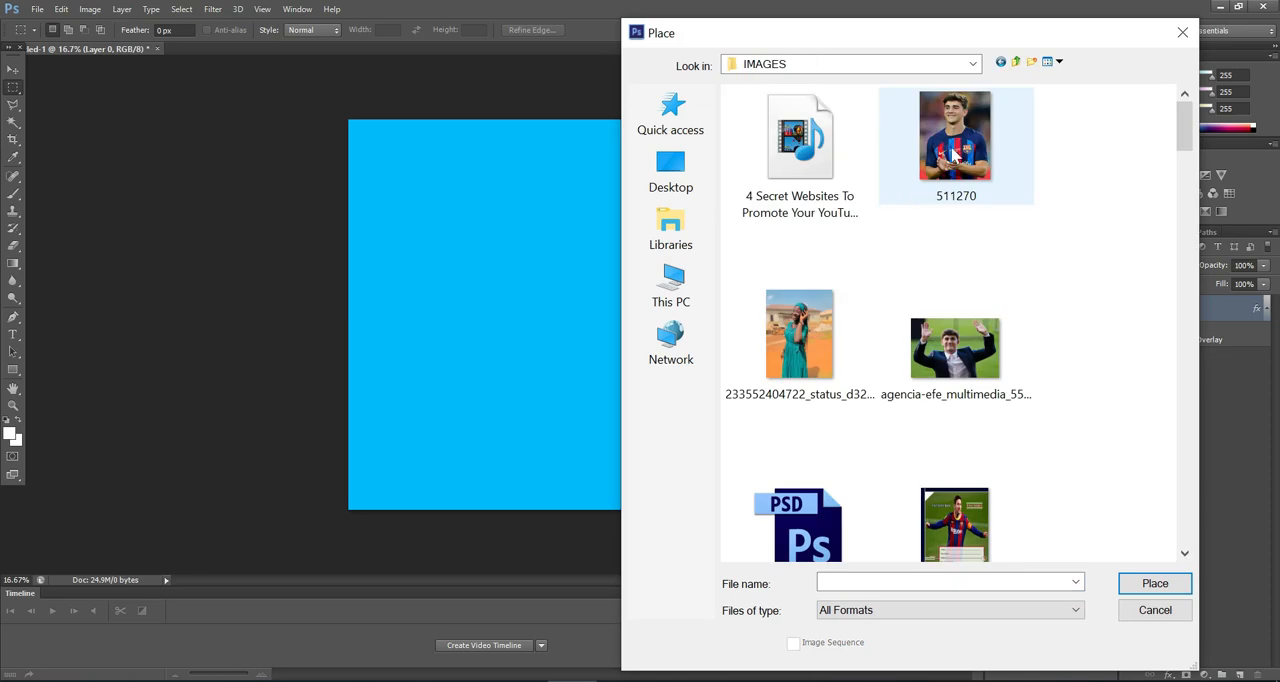
{"action": "left_click", "coordinate": [1152, 589]}
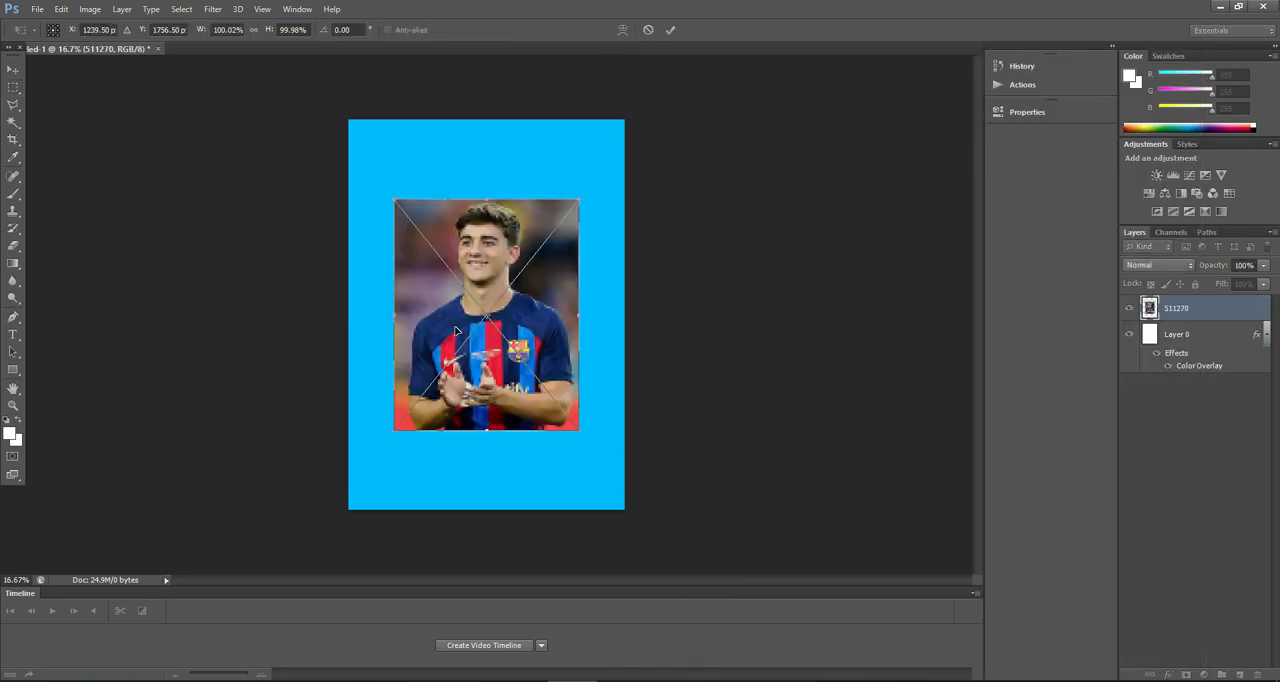
{"action": "left_click_drag", "start_coordinate": [466, 390], "coordinate": [460, 320]}
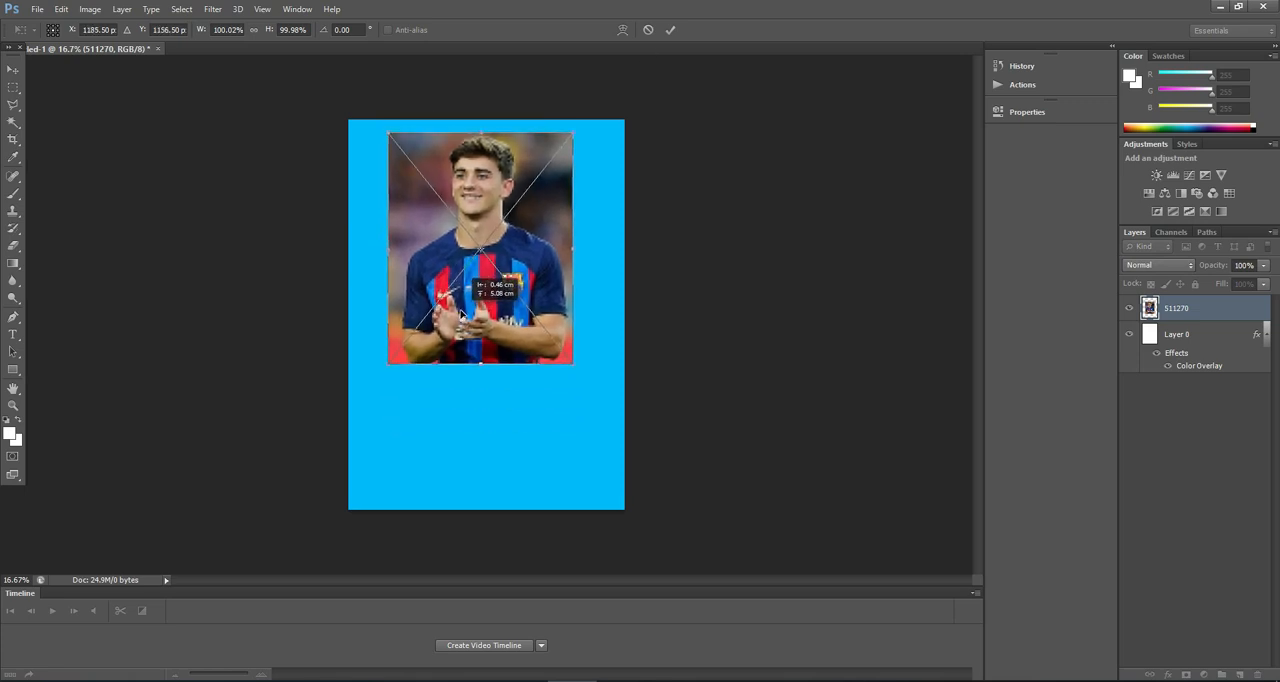
{"action": "left_click", "coordinate": [670, 30]}
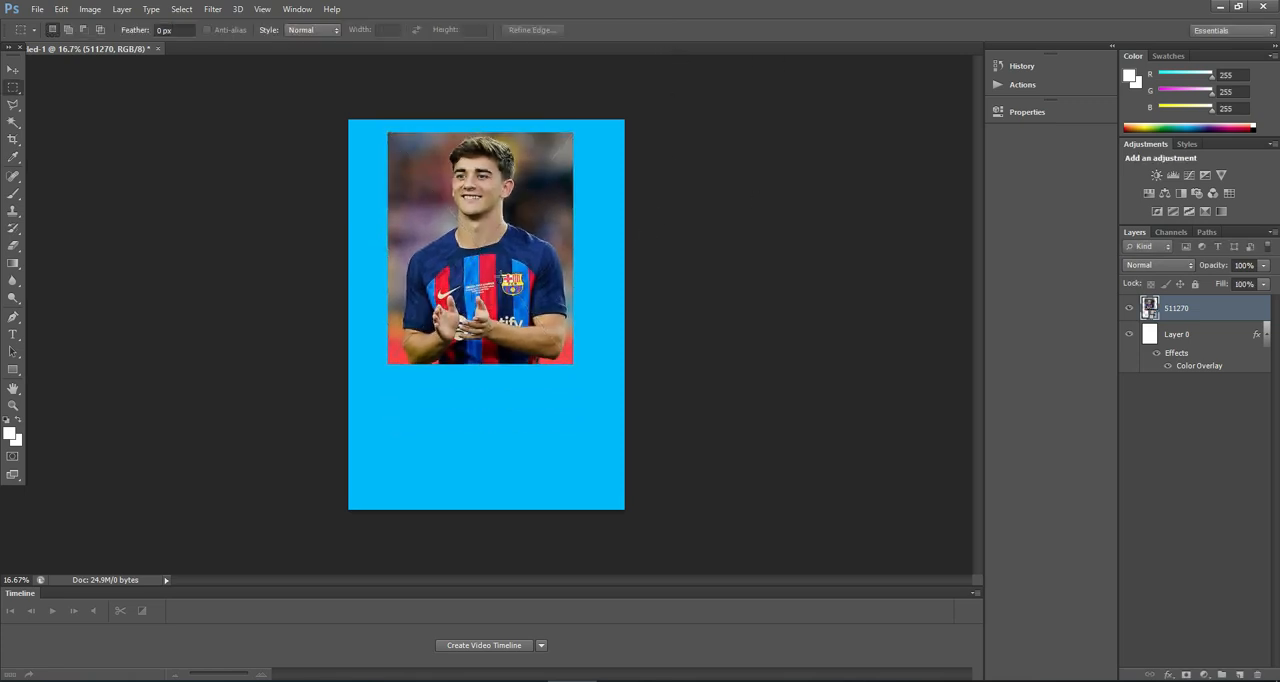
Step: Shift the placed photo towards the canvas's upper-left corner and reduce its height to about 74%
{"action": "left_click", "coordinate": [13, 69]}
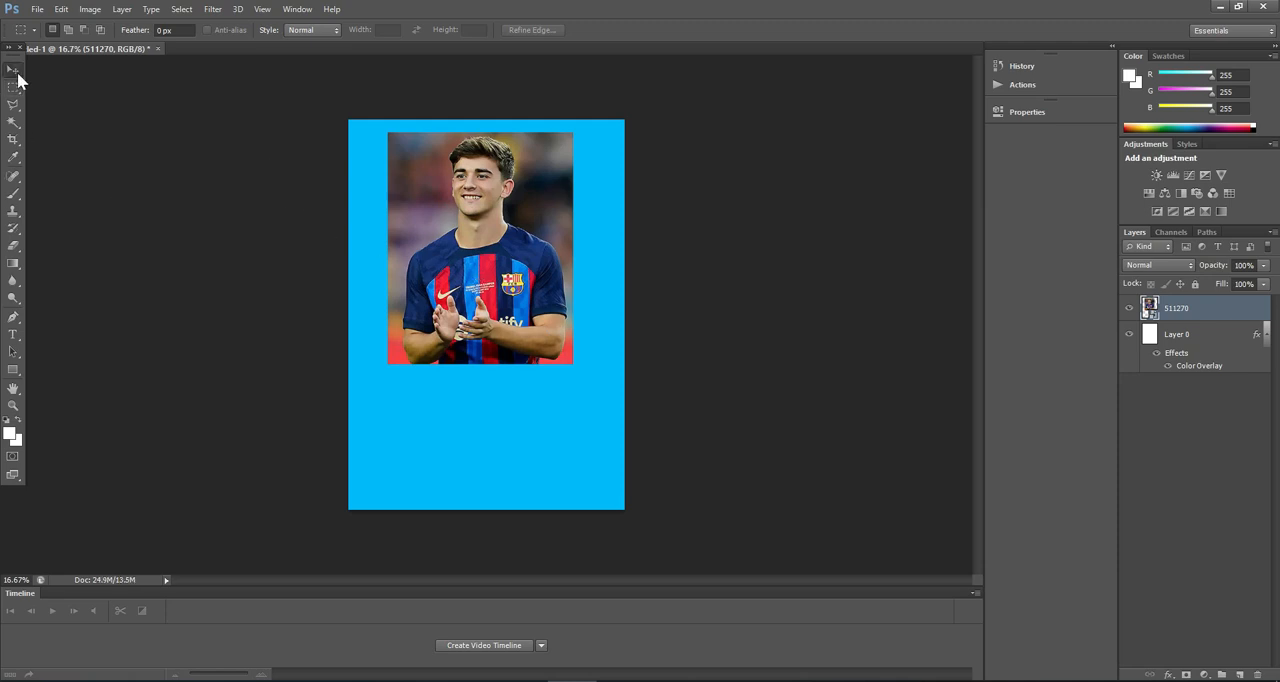
{"action": "mouse_move", "coordinate": [469, 289]}
{"action": "left_mouse_down"}
{"action": "mouse_move", "coordinate": [440, 300]}
{"action": "mouse_move", "coordinate": [450, 285]}
{"action": "left_mouse_up"}
{"action": "left_click_drag", "start_coordinate": [461, 358], "coordinate": [461, 299]}
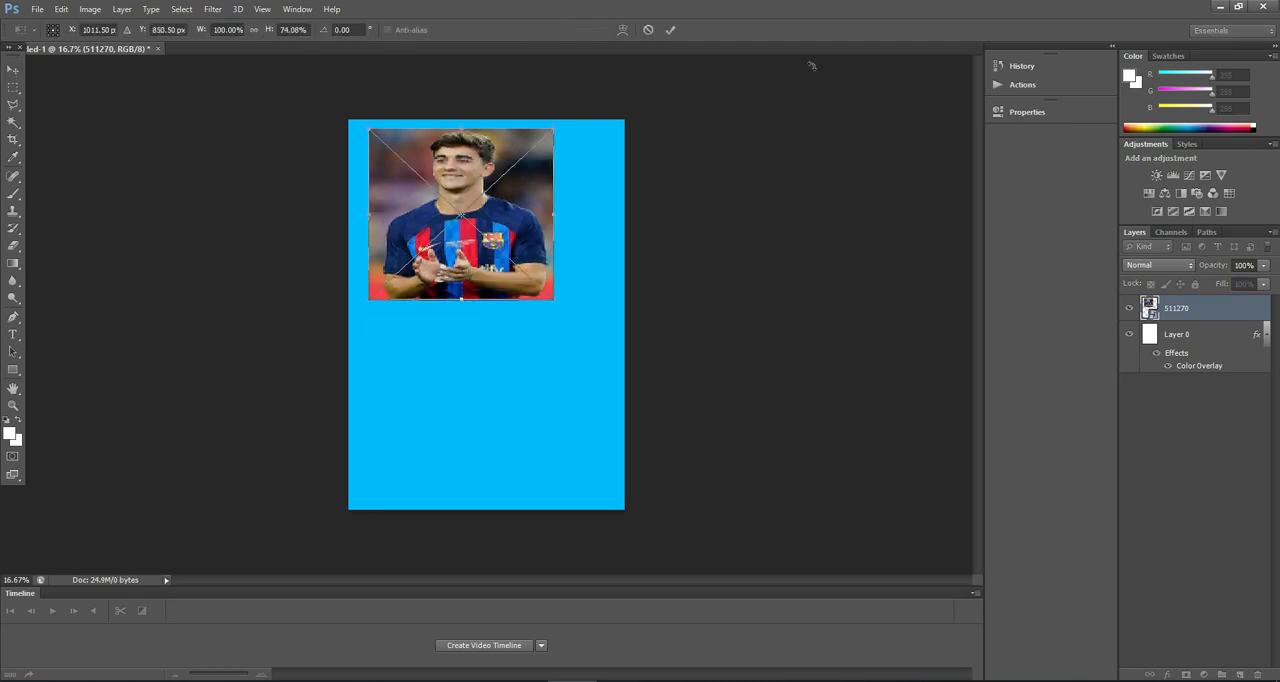
{"action": "left_click", "coordinate": [669, 30]}
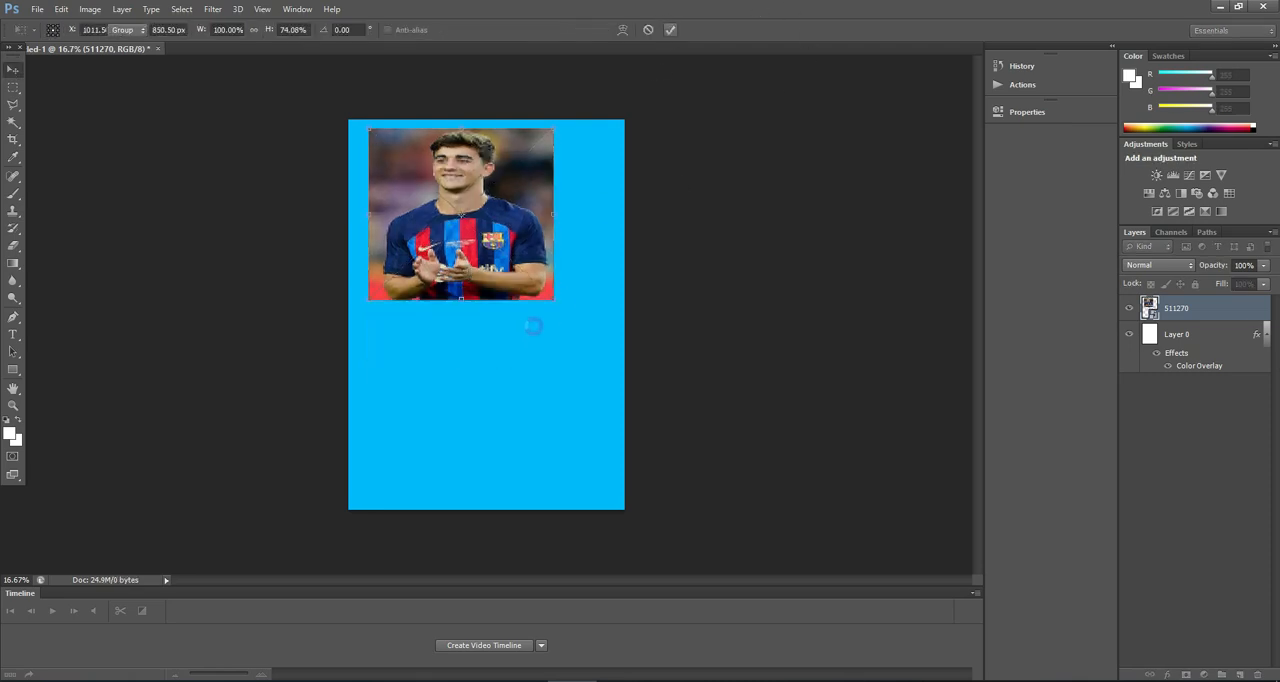
Step: Widen the photo to about 138% and move it left so it fits within the canvas's side edges
{"action": "left_click", "coordinate": [526, 337]}
{"action": "left_click", "coordinate": [517, 246]}
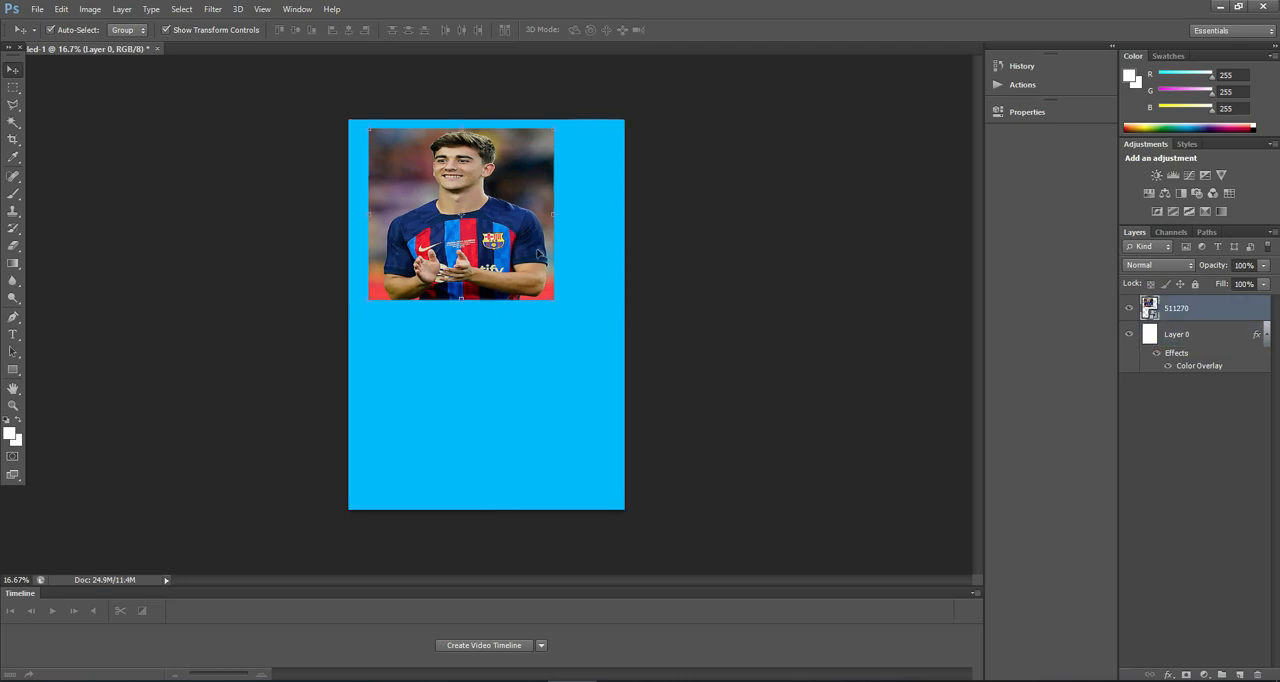
{"action": "left_click_drag", "start_coordinate": [551, 213], "coordinate": [620, 215]}
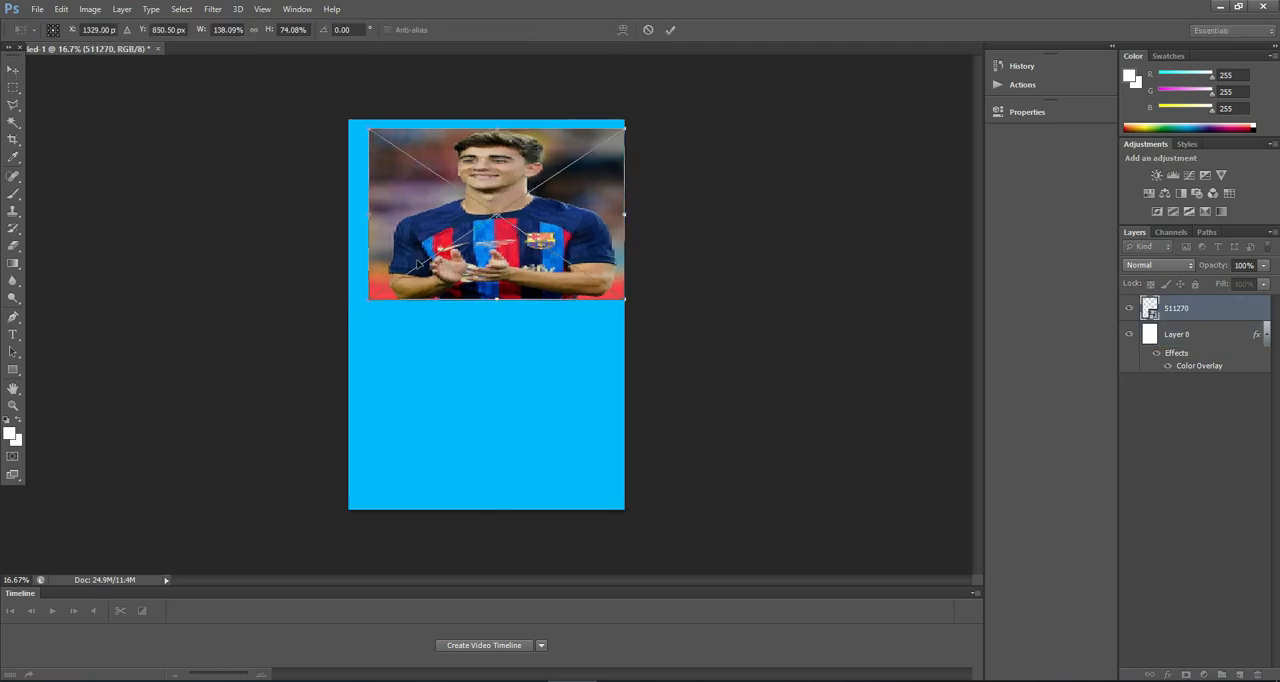
{"action": "left_click_drag", "start_coordinate": [517, 250], "coordinate": [503, 251]}
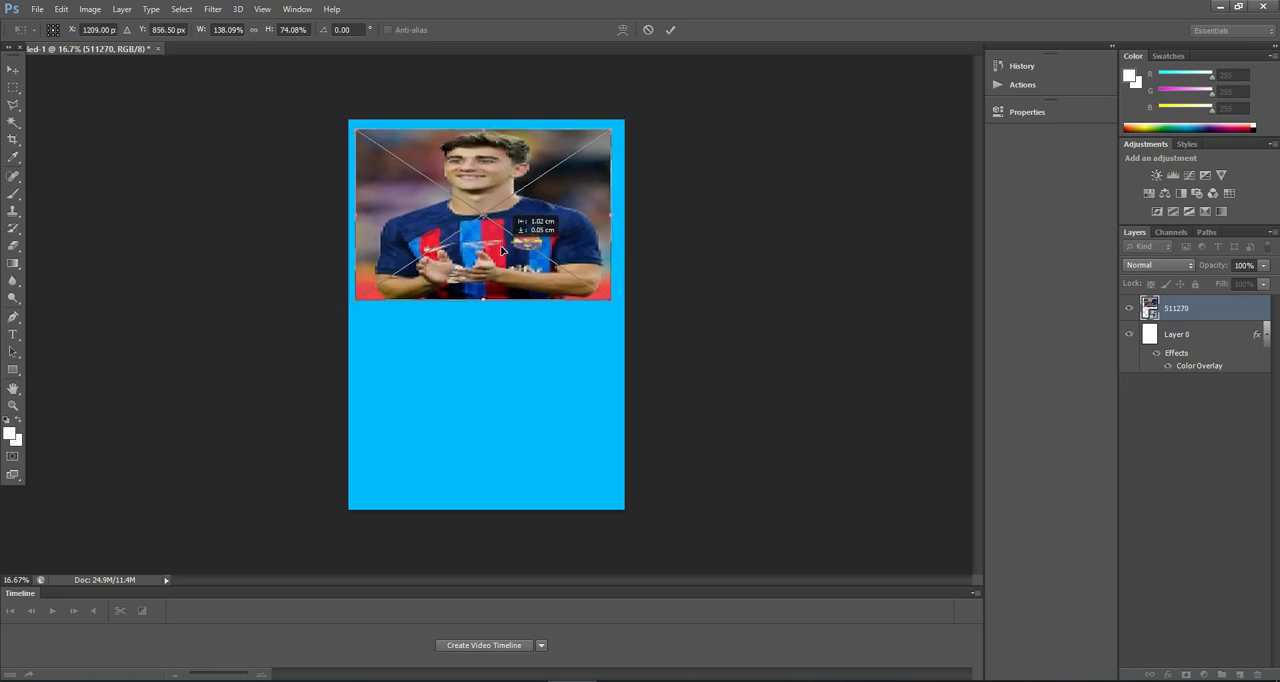
{"action": "left_click", "coordinate": [669, 31]}
Step: Draw a white rectangle about 846 by 721 px below the photo, near the canvas's left edge, above the background layer
{"action": "left_click", "coordinate": [466, 372]}
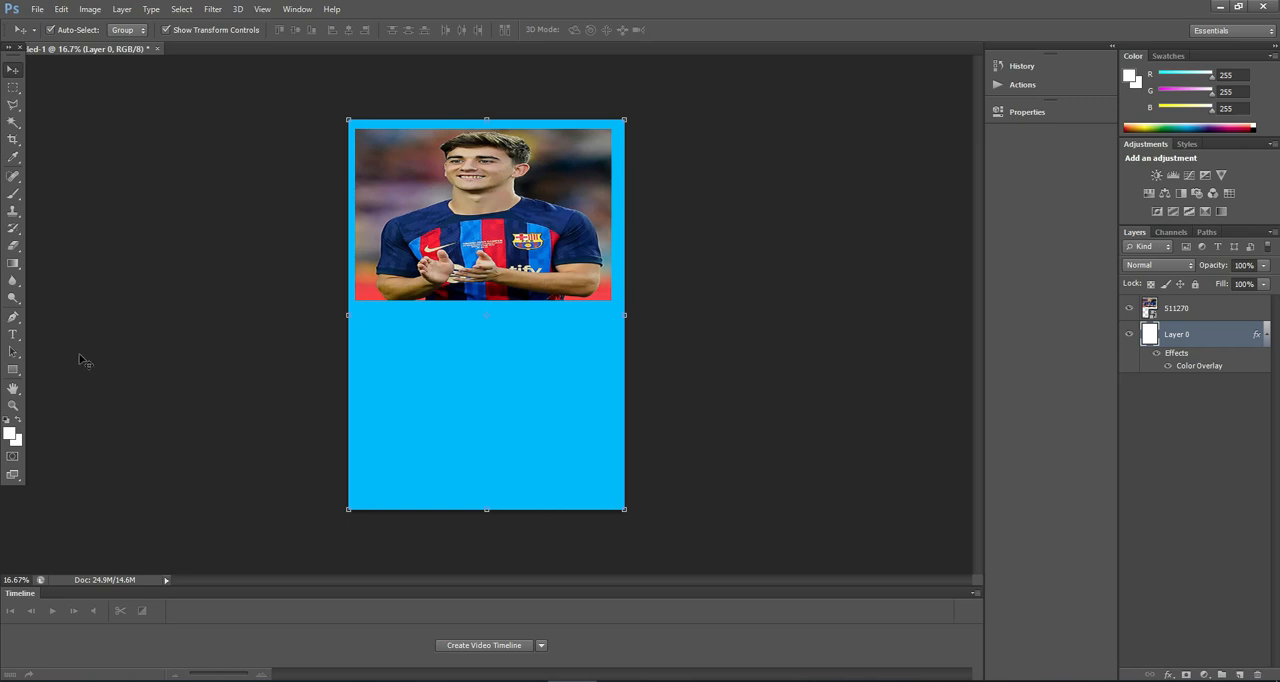
{"action": "left_click", "coordinate": [14, 371]}
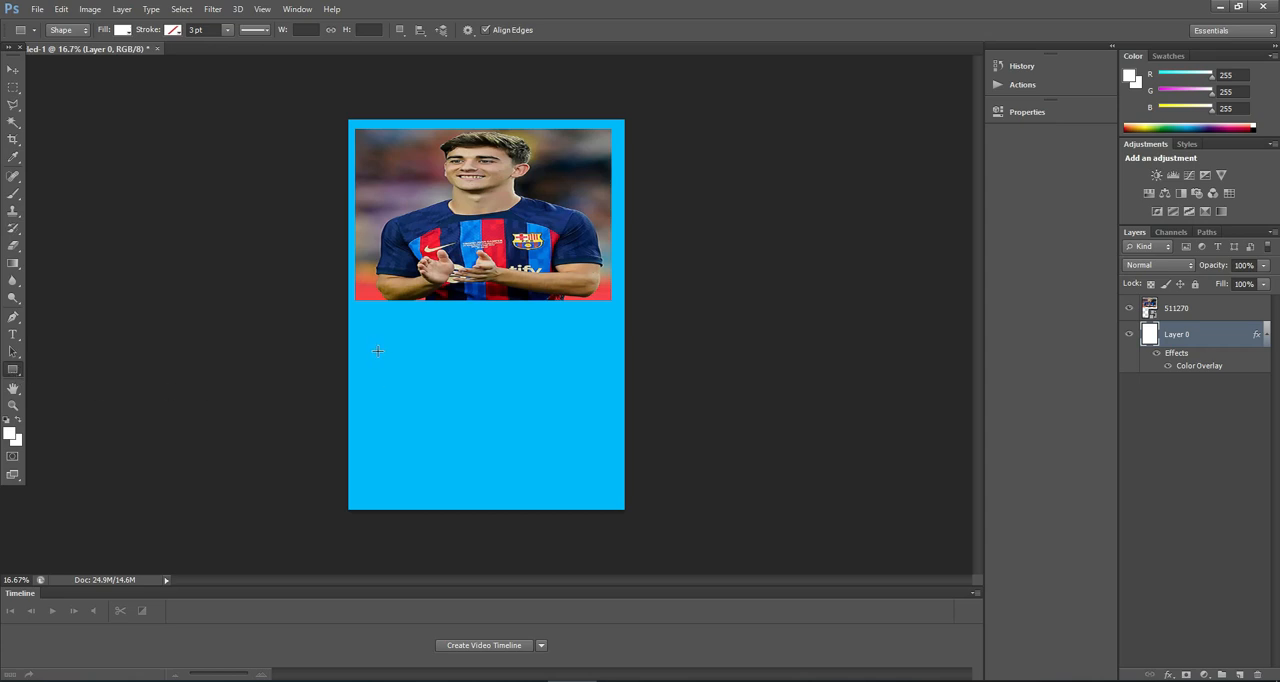
{"action": "left_click_drag", "start_coordinate": [367, 352], "coordinate": [461, 432]}
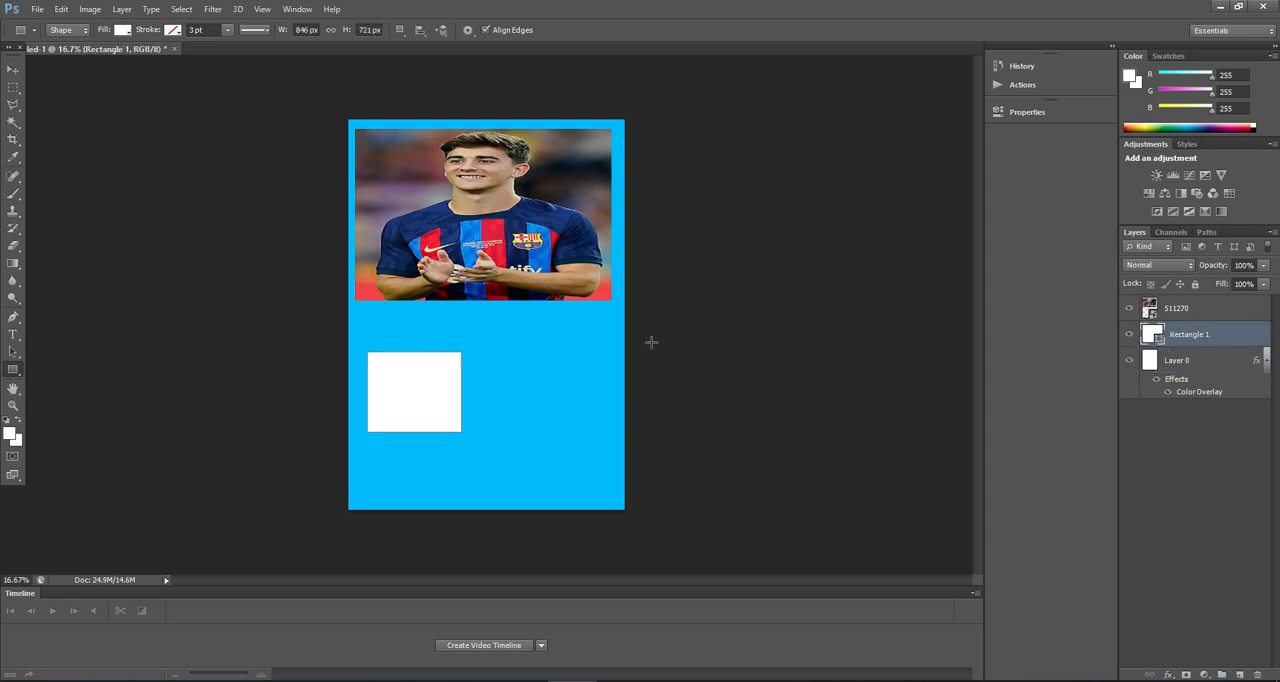
Step: Place a second copy of the 511270 image directly above the rectangle layer
{"action": "left_click", "coordinate": [13, 69]}
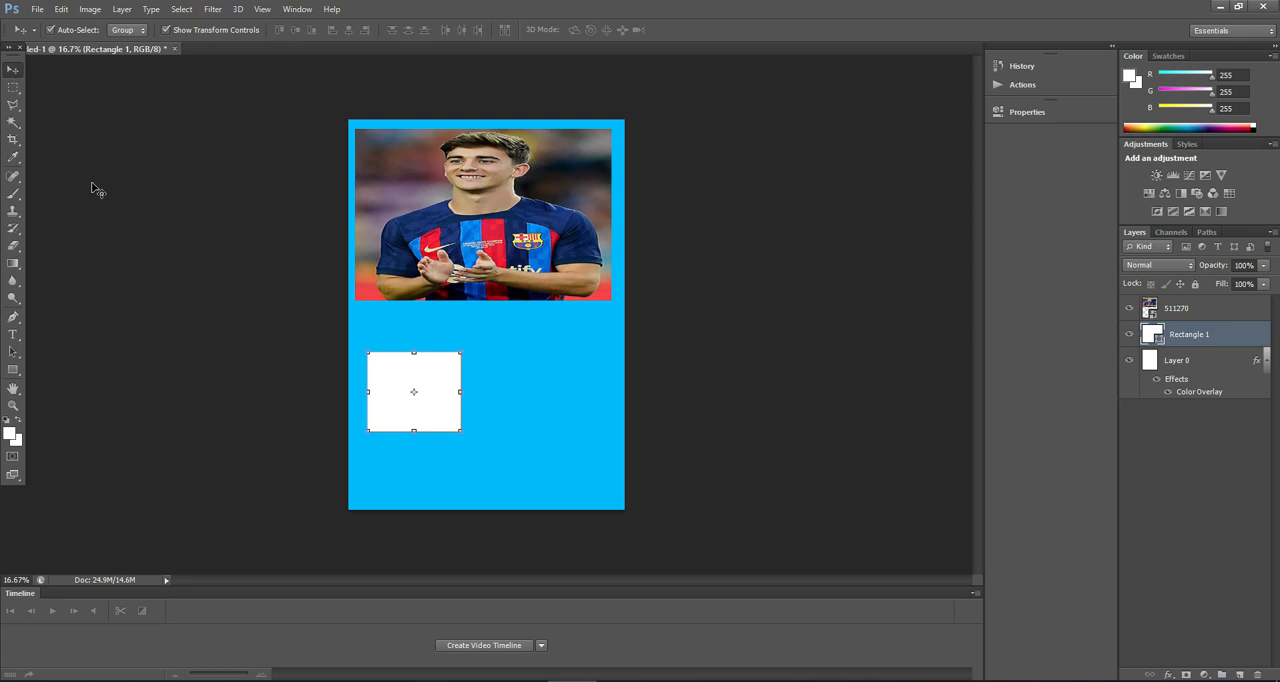
{"action": "left_click", "coordinate": [37, 9]}
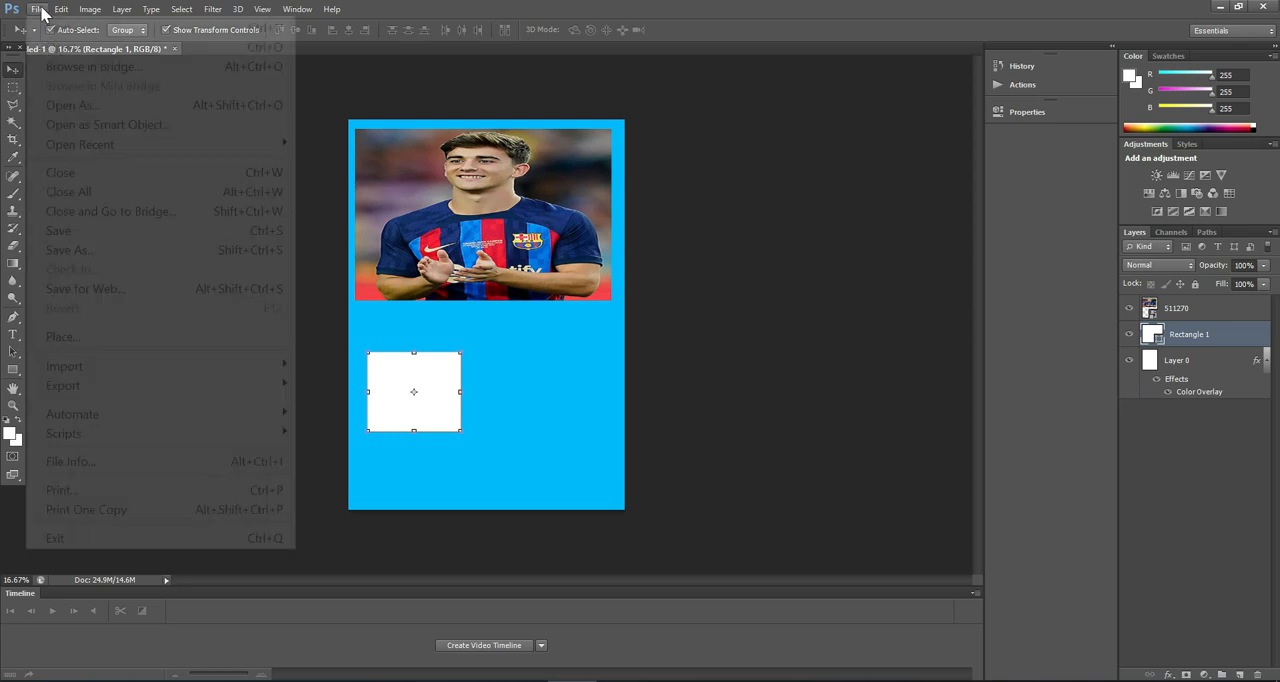
{"action": "left_click", "coordinate": [108, 340]}
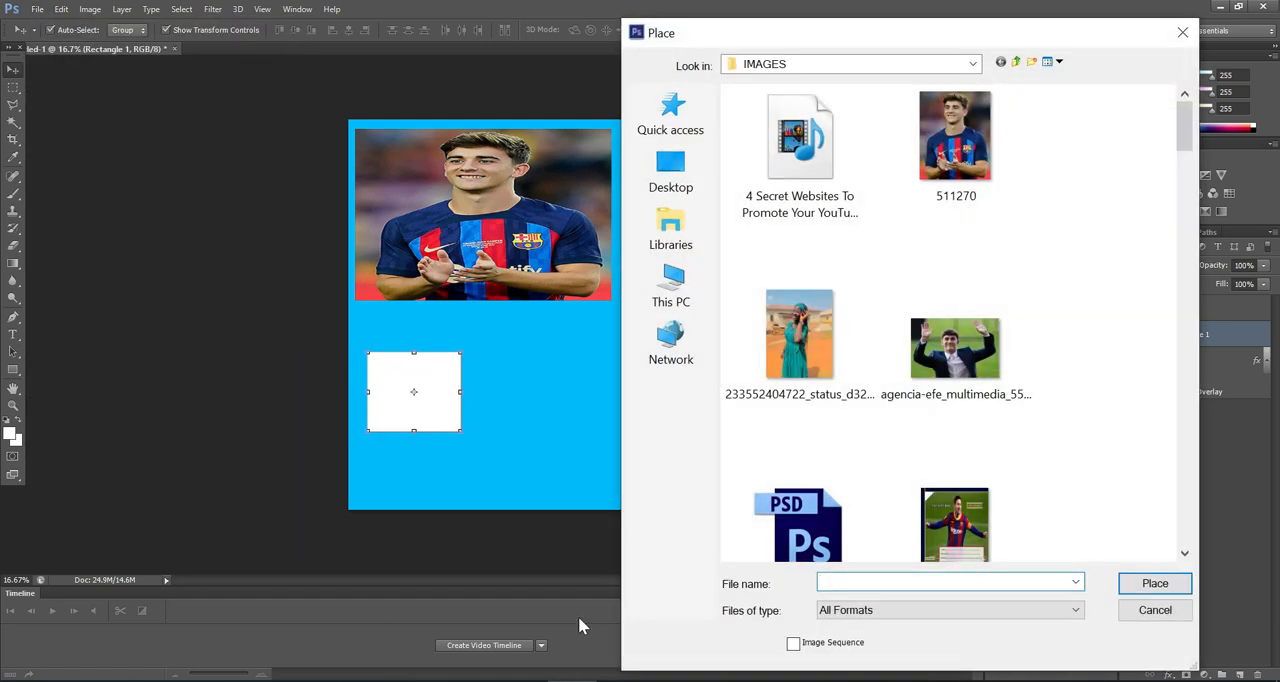
{"action": "left_click", "coordinate": [955, 140]}
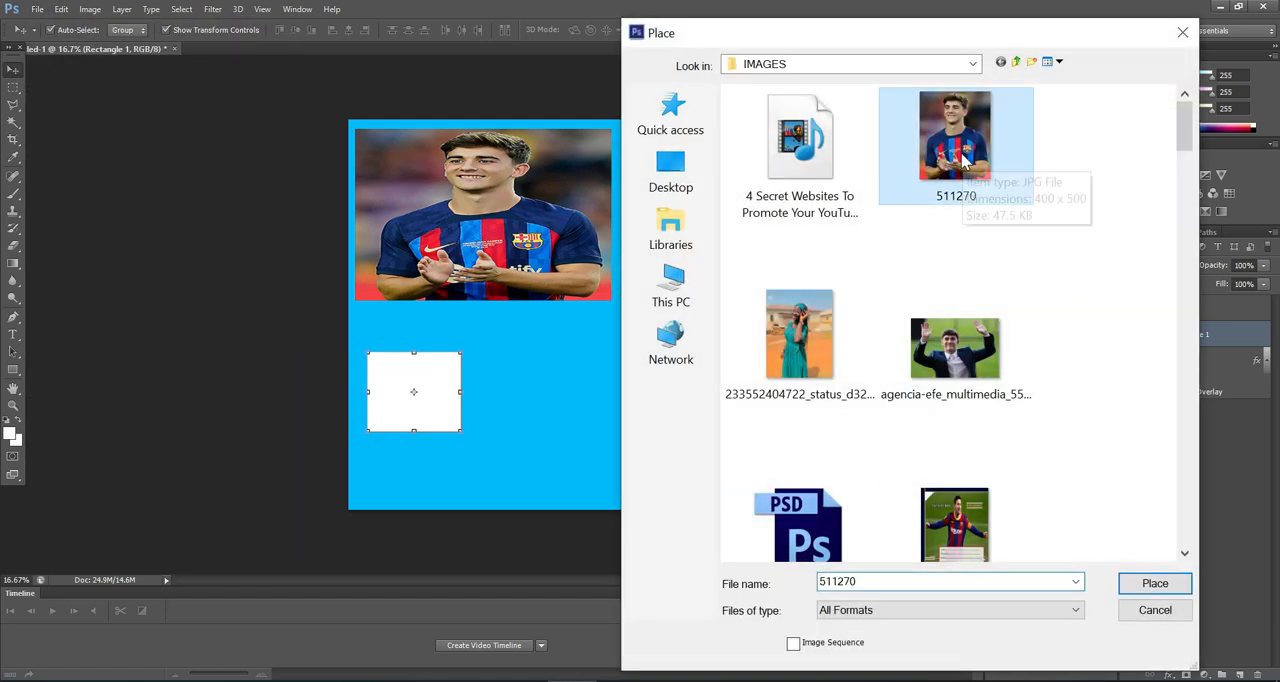
{"action": "left_click", "coordinate": [1150, 583]}
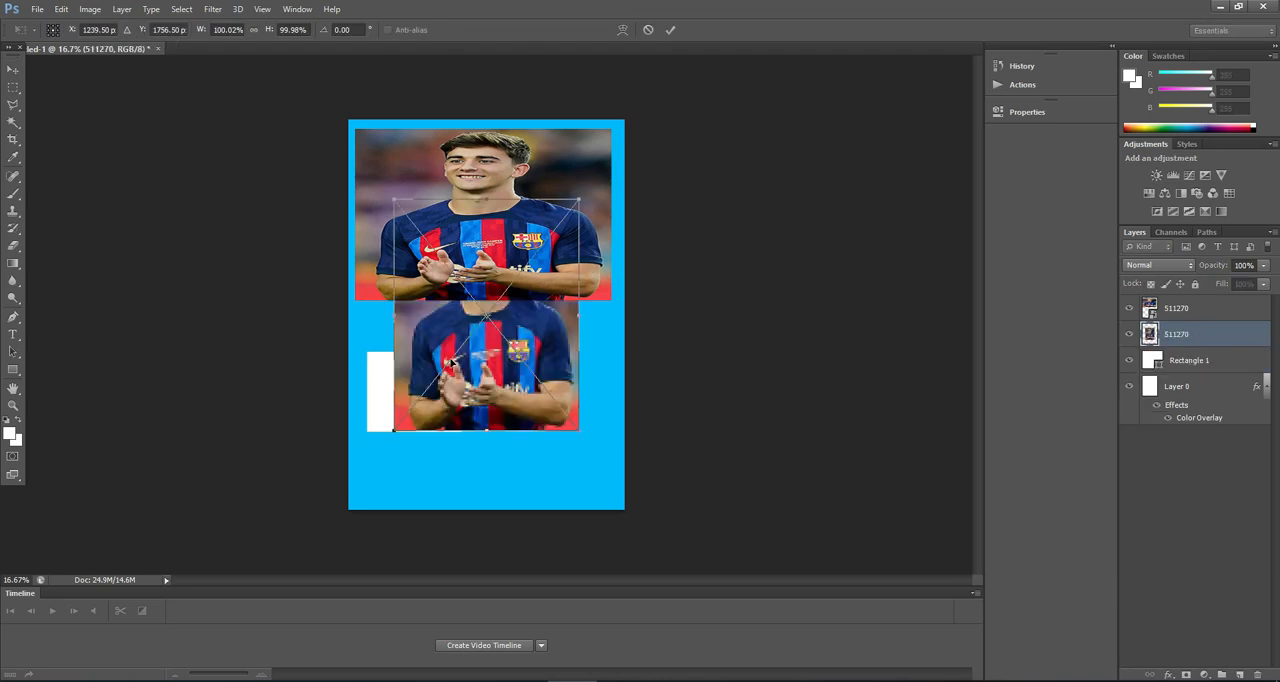
Step: Scale the second photo to about 69% width and 40% height and position it so it covers the white rectangle
{"action": "left_click_drag", "start_coordinate": [478, 355], "coordinate": [533, 408]}
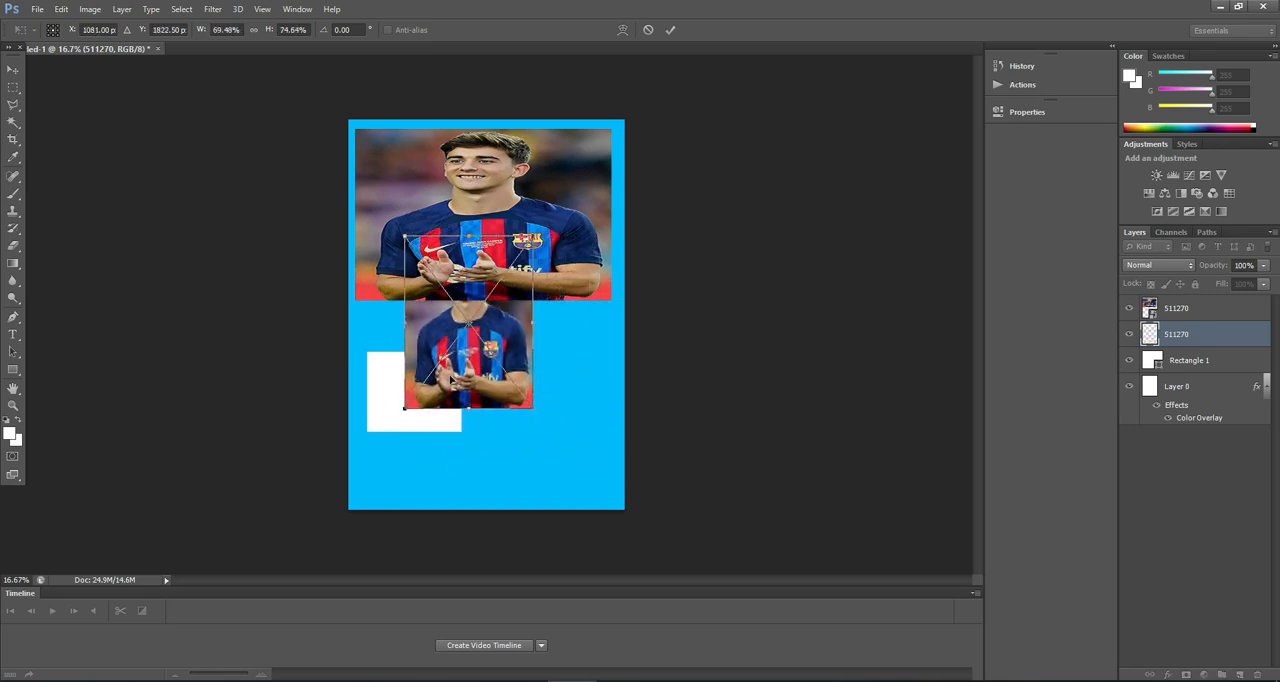
{"action": "left_click_drag", "start_coordinate": [454, 378], "coordinate": [417, 434]}
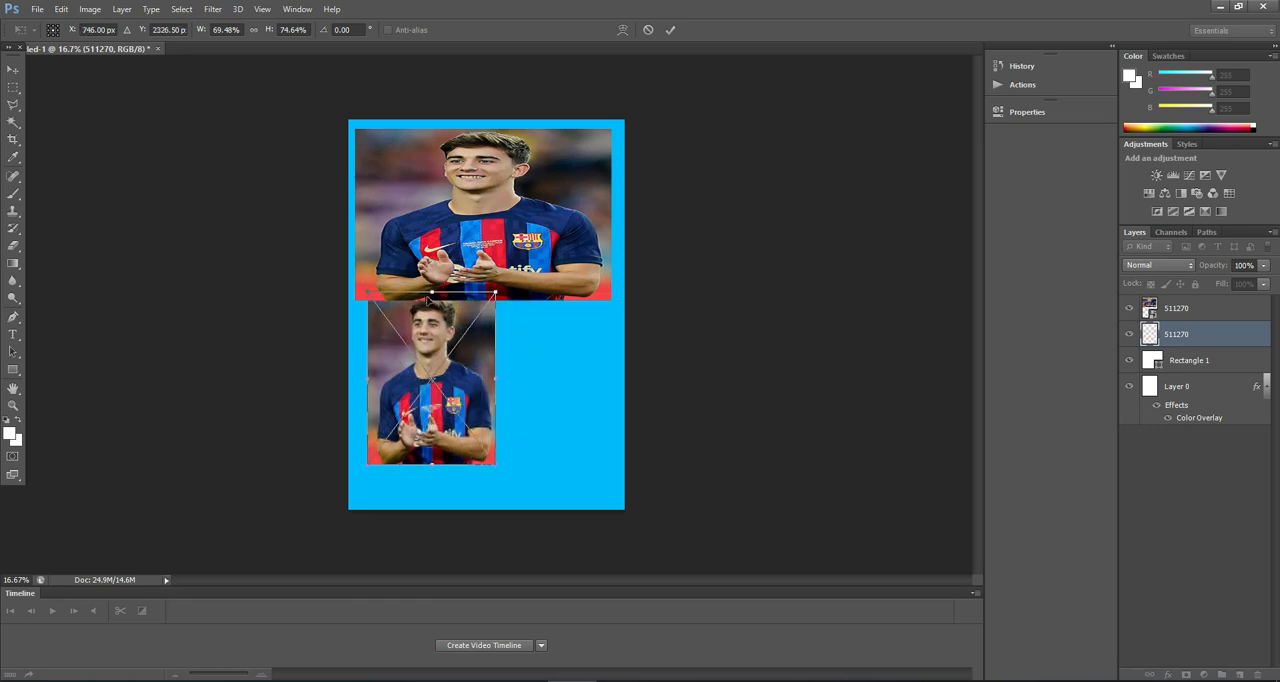
{"action": "left_click_drag", "start_coordinate": [428, 299], "coordinate": [425, 354]}
{"action": "left_click_drag", "start_coordinate": [424, 404], "coordinate": [413, 387]}
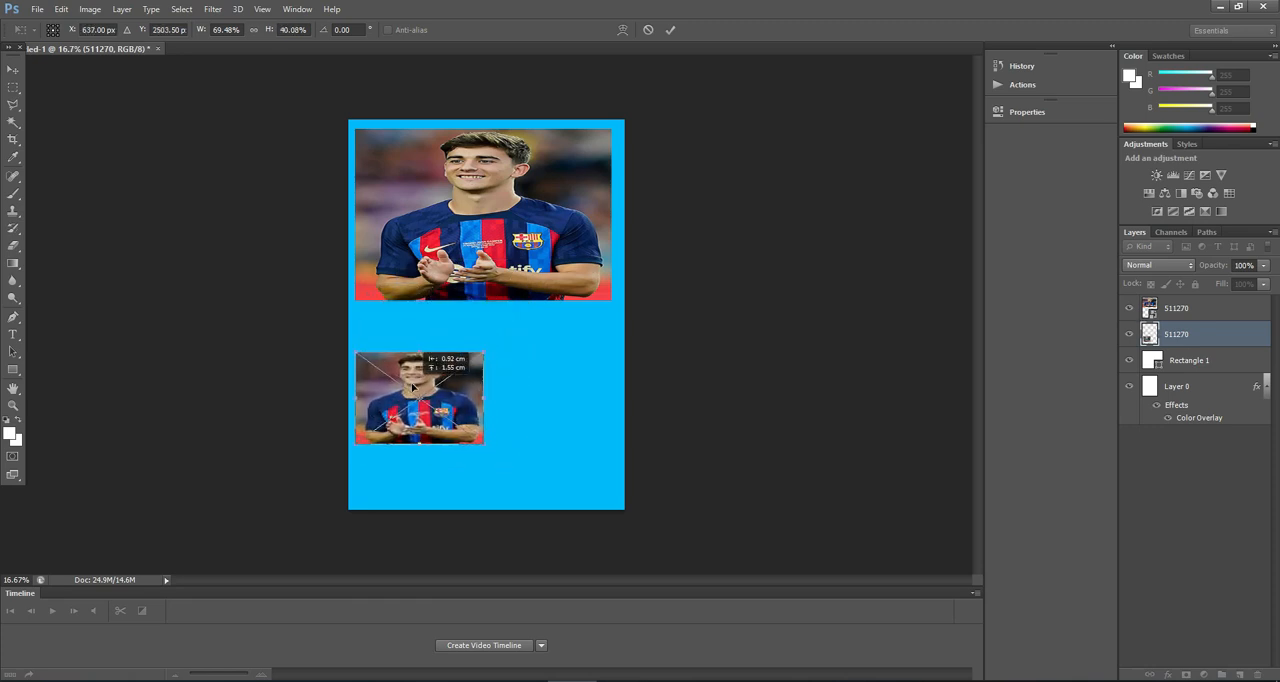
{"action": "left_click", "coordinate": [672, 30]}
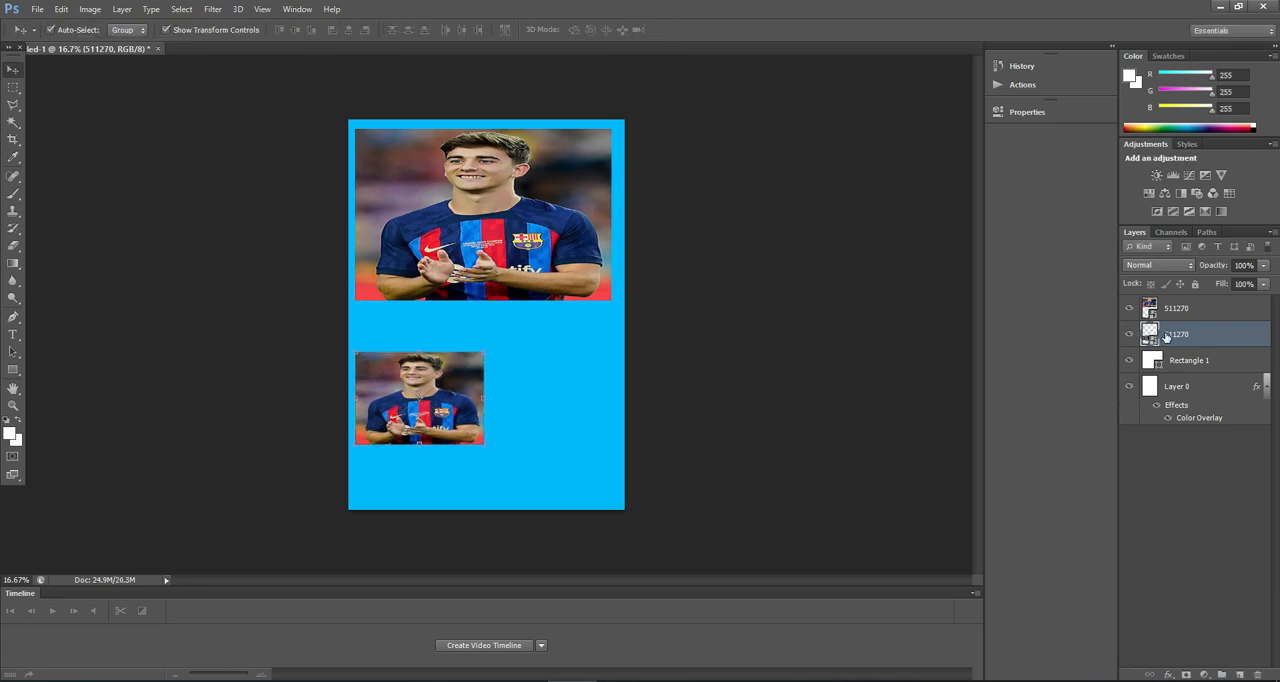
Step: Clip the second photo to the rectangle with a clipping mask and adjust its position inside the frame
{"action": "right_click", "coordinate": [1165, 338]}
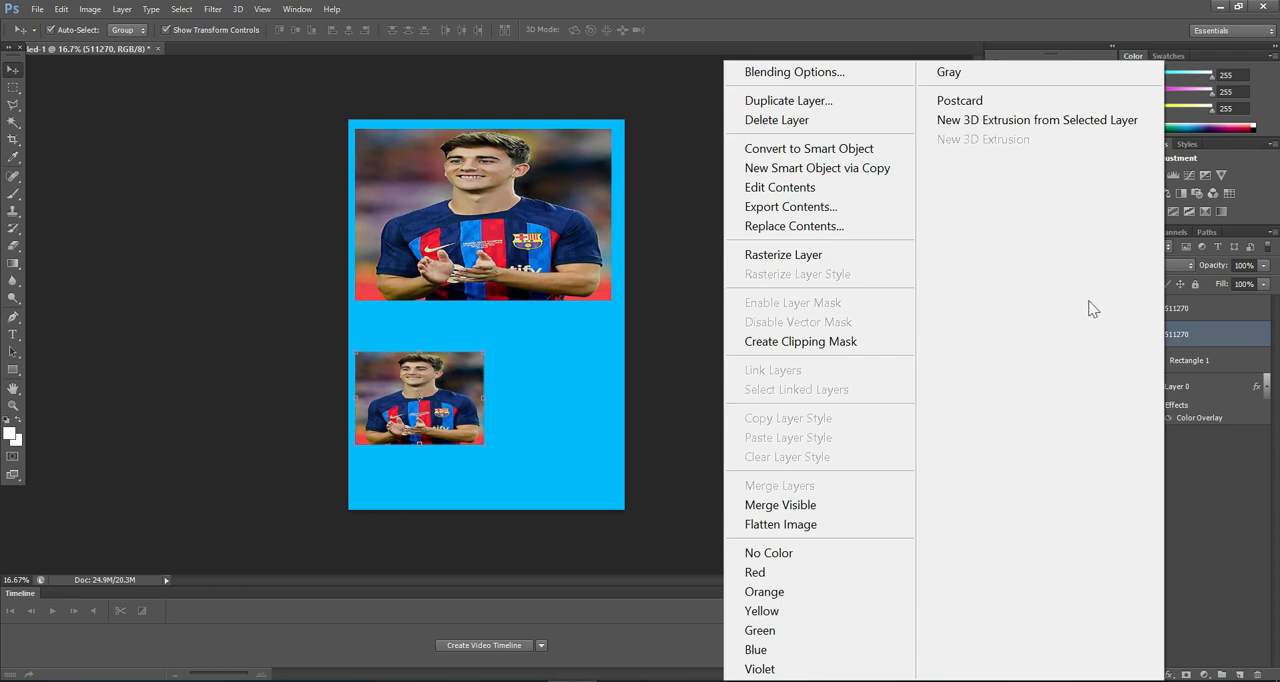
{"action": "left_click", "coordinate": [817, 350]}
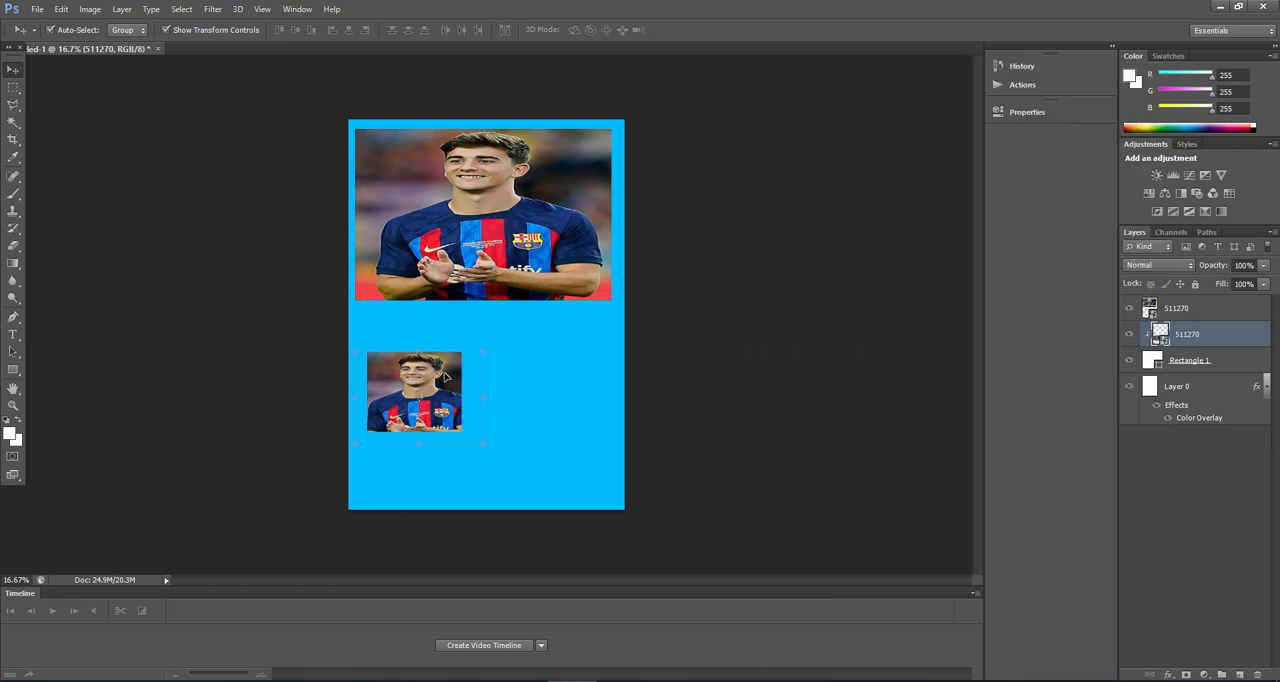
{"action": "mouse_move", "coordinate": [413, 385]}
{"action": "left_mouse_down"}
{"action": "mouse_move", "coordinate": [424, 382]}
{"action": "mouse_move", "coordinate": [410, 396]}
{"action": "mouse_move", "coordinate": [411, 368]}
{"action": "mouse_move", "coordinate": [404, 385]}
{"action": "mouse_move", "coordinate": [418, 391]}
{"action": "left_mouse_up"}
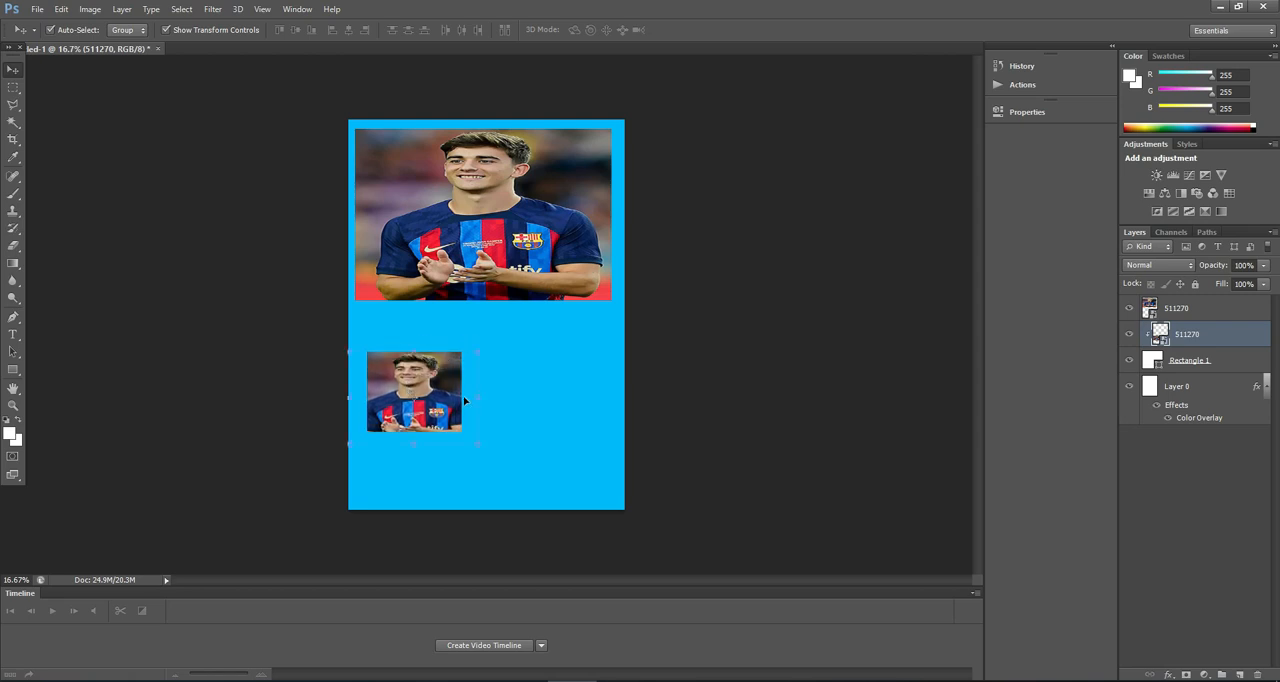
{"action": "left_click", "coordinate": [513, 400]}
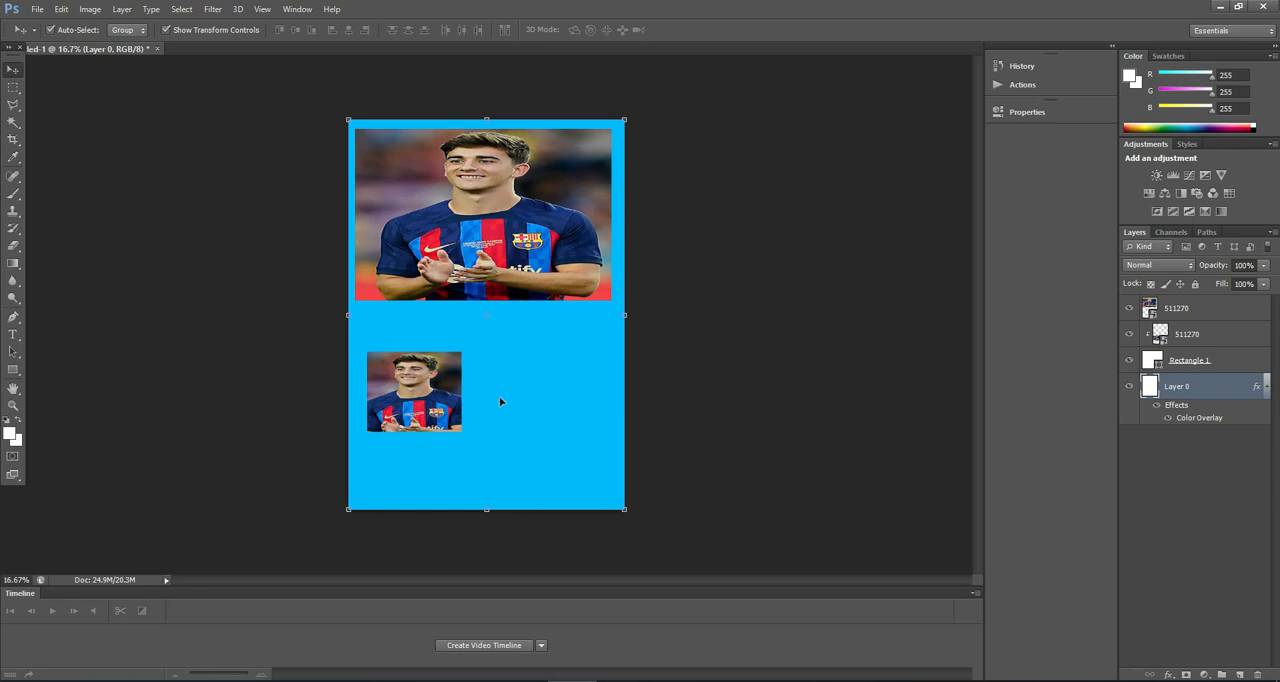
{"action": "left_click", "coordinate": [1168, 674]}
{"action": "left_click", "coordinate": [1143, 493]}
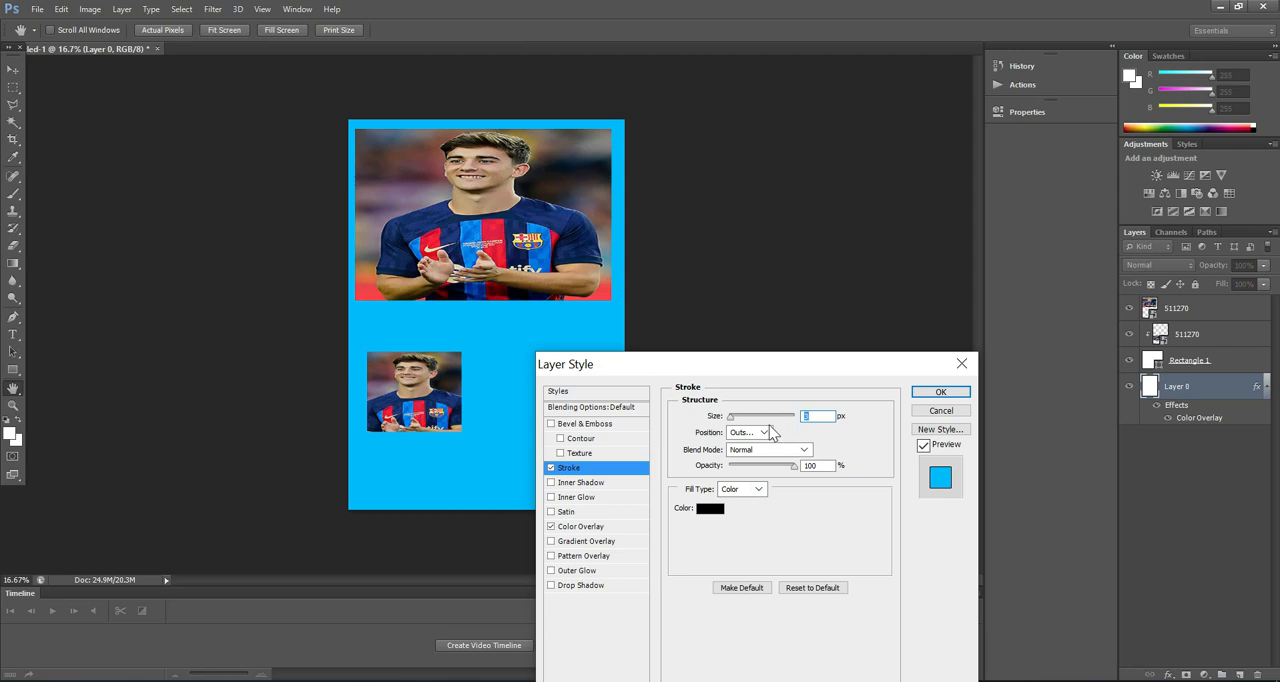
{"action": "left_click", "coordinate": [709, 508]}
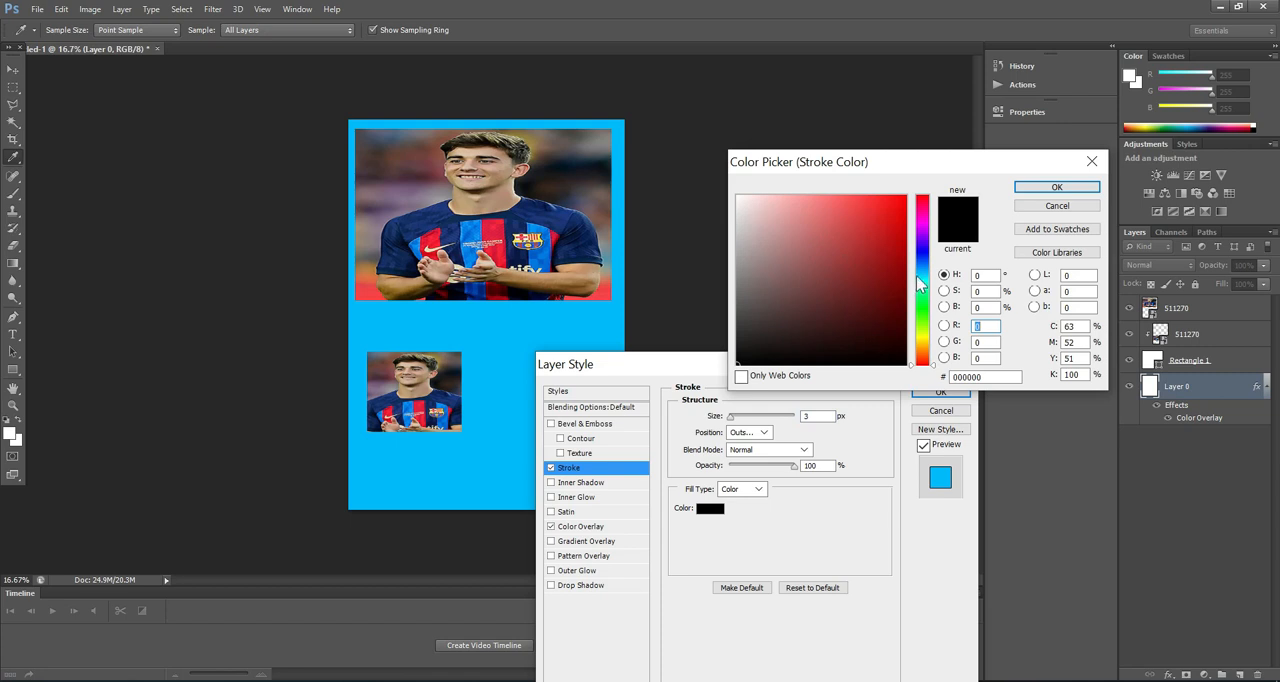
{"action": "left_click", "coordinate": [740, 196]}
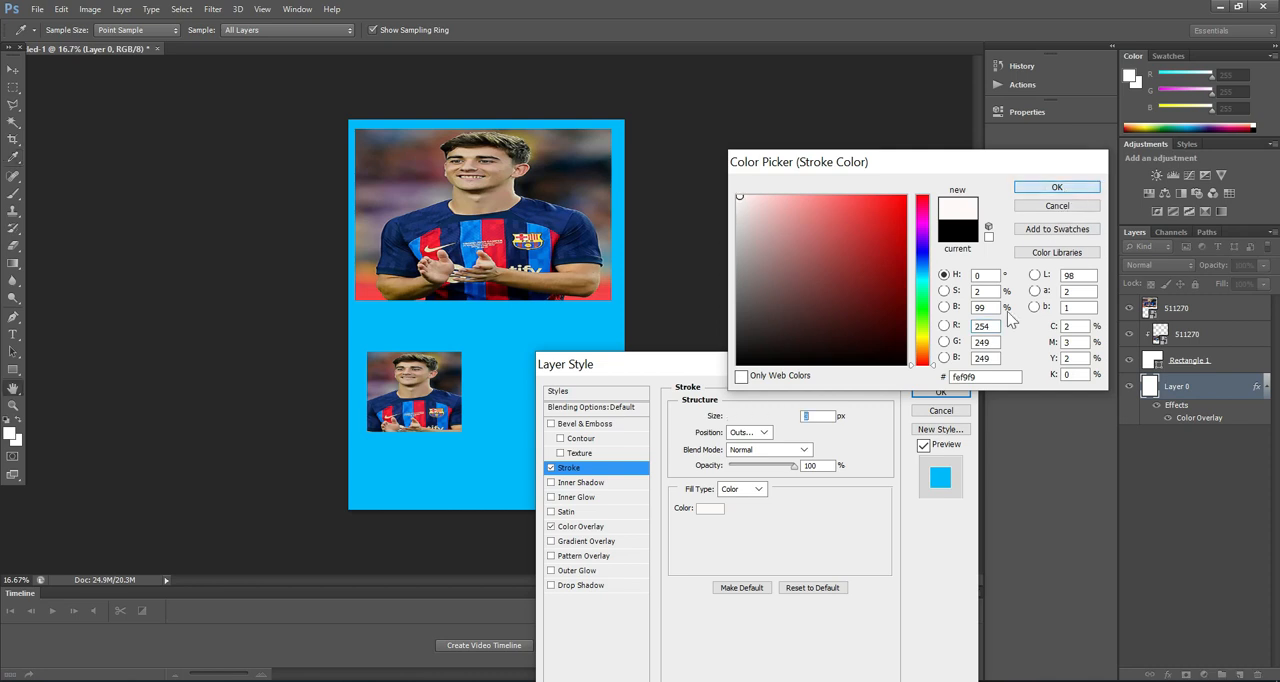
{"action": "left_click", "coordinate": [1060, 187]}
{"action": "type", "text": "6"}
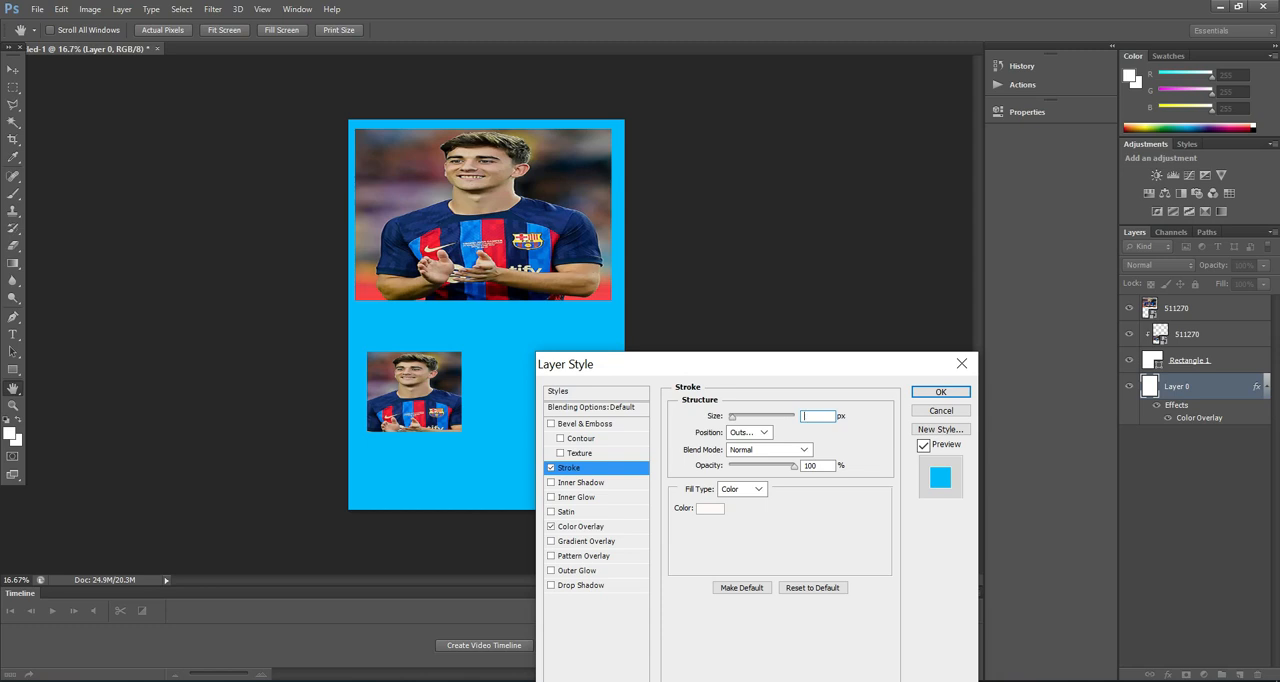
{"action": "type", "text": "15"}
{"action": "left_click", "coordinate": [757, 417]}
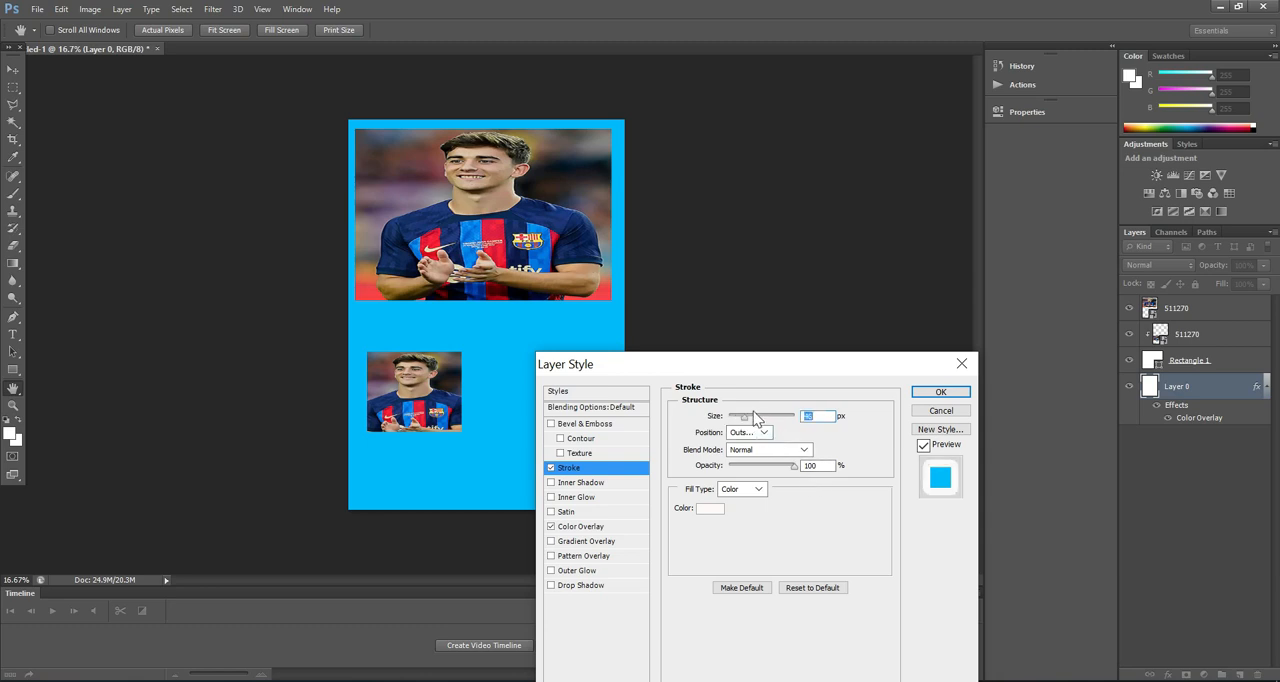
{"action": "left_click", "coordinate": [733, 421]}
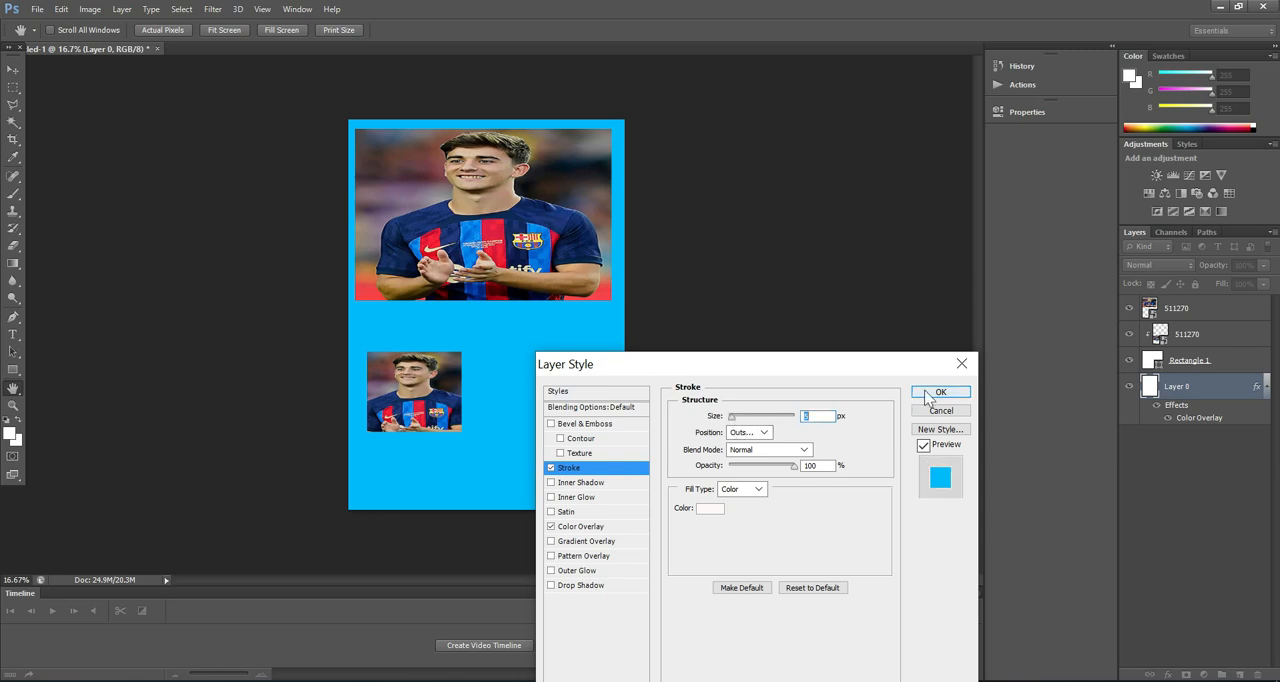
{"action": "left_click", "coordinate": [958, 364]}
{"action": "left_click", "coordinate": [958, 366]}
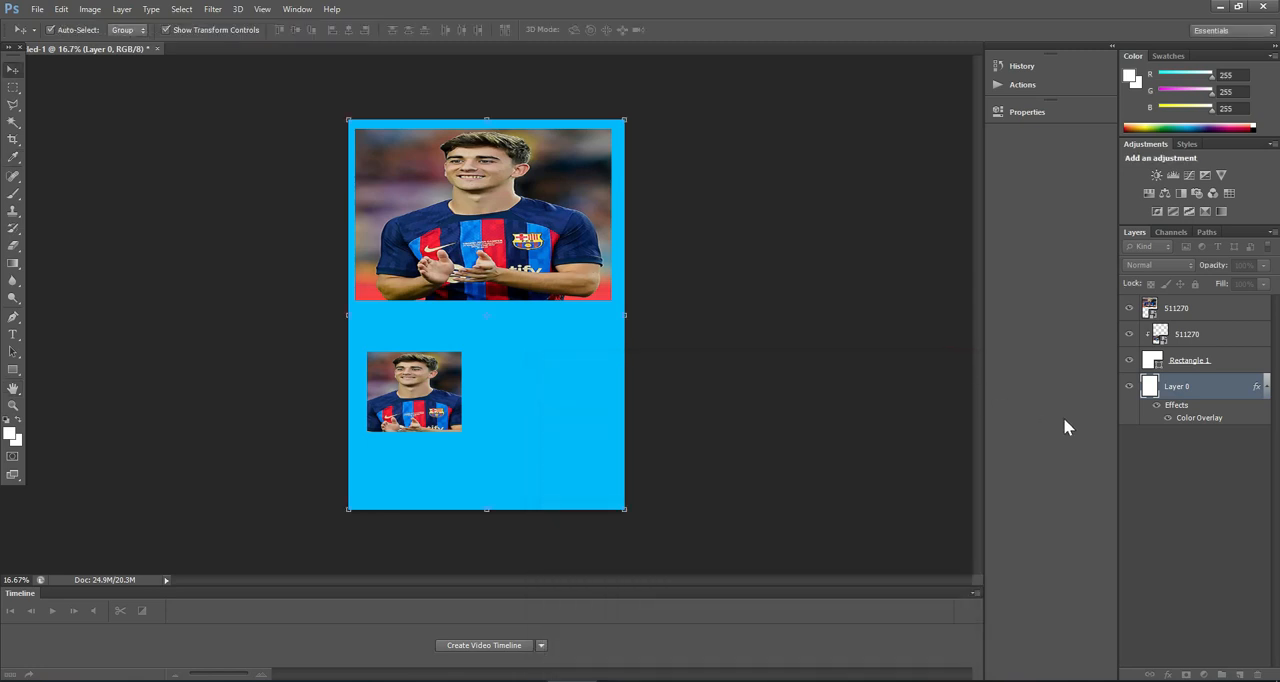
Step: Add an outside stroke to the Rectangle 1 layer and set its colour to near-white fdfdfd
{"action": "left_click", "coordinate": [1183, 366]}
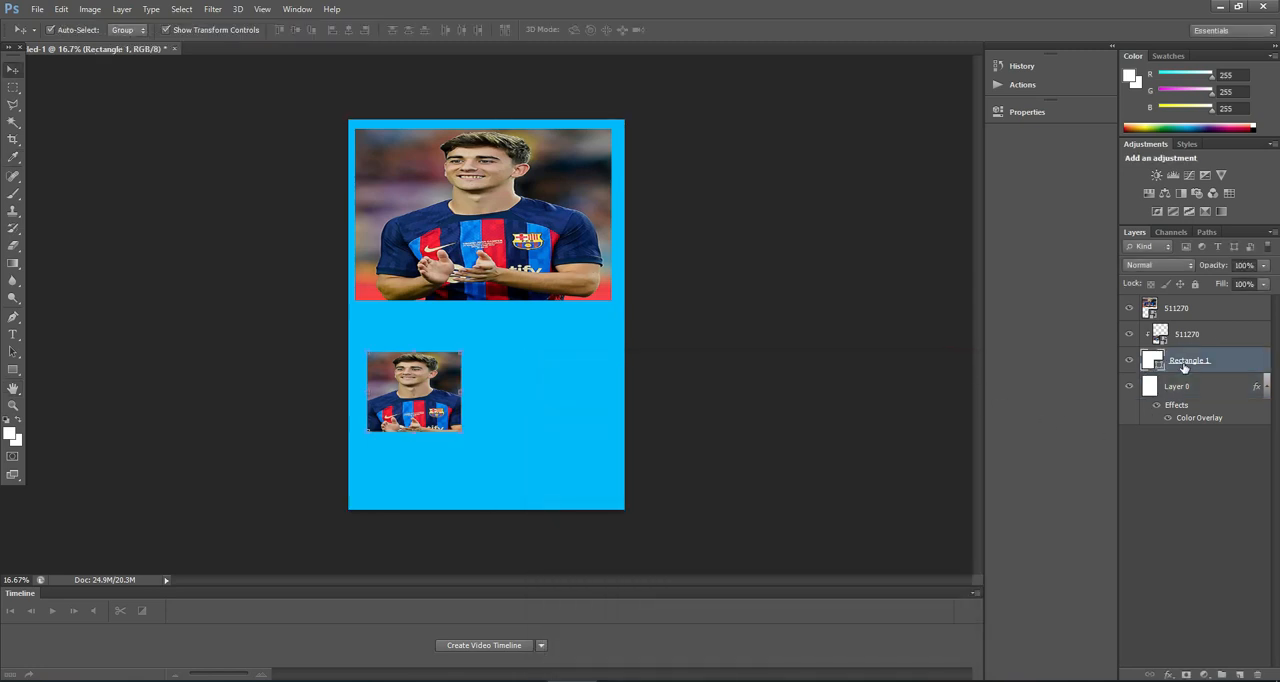
{"action": "left_click", "coordinate": [1167, 675]}
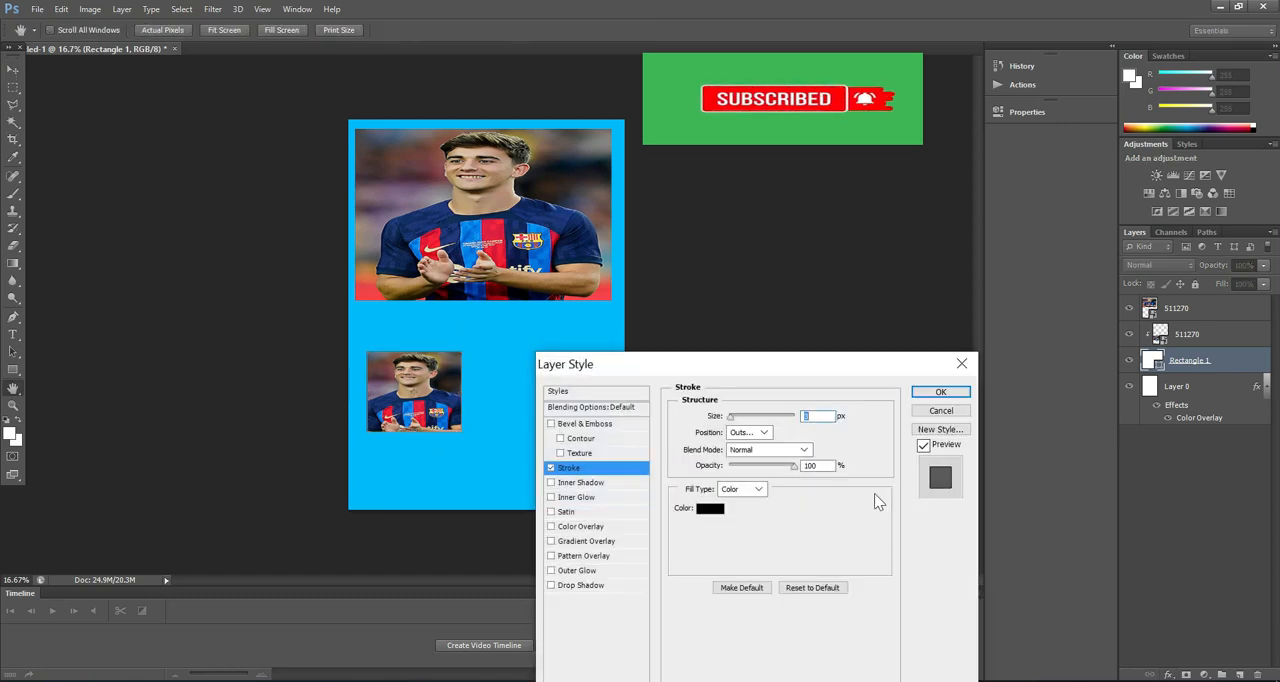
{"action": "left_click", "coordinate": [710, 511]}
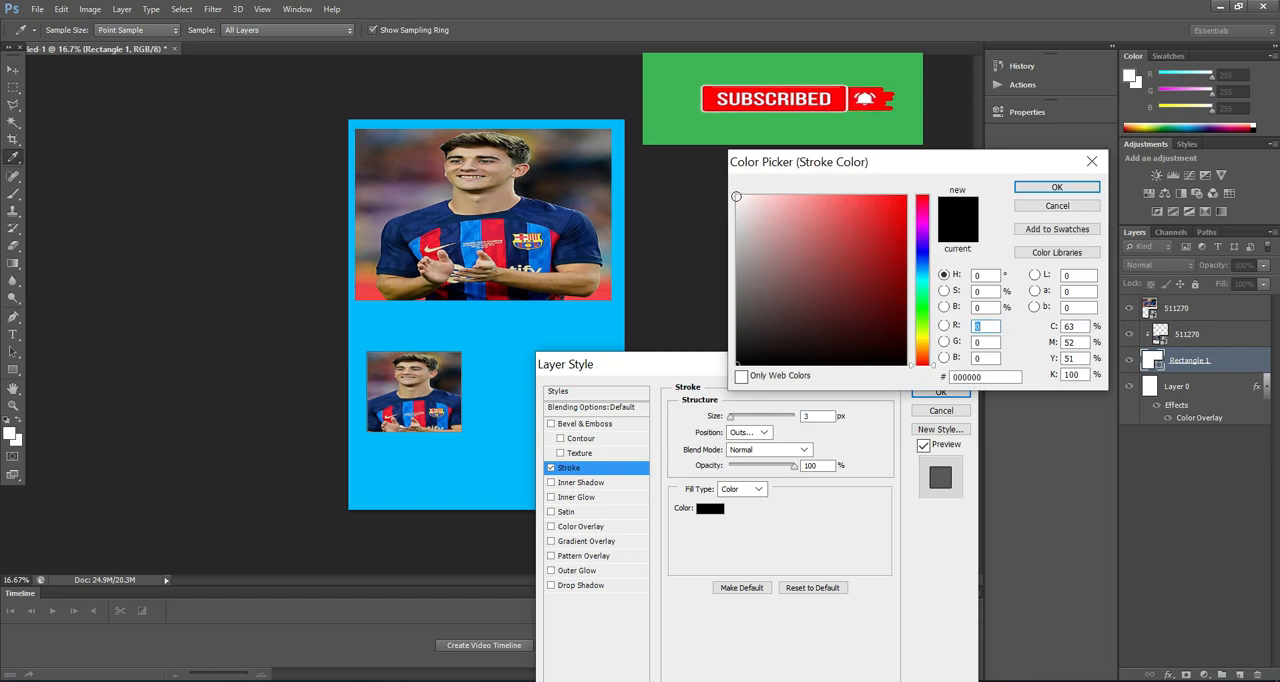
{"action": "left_click", "coordinate": [737, 197]}
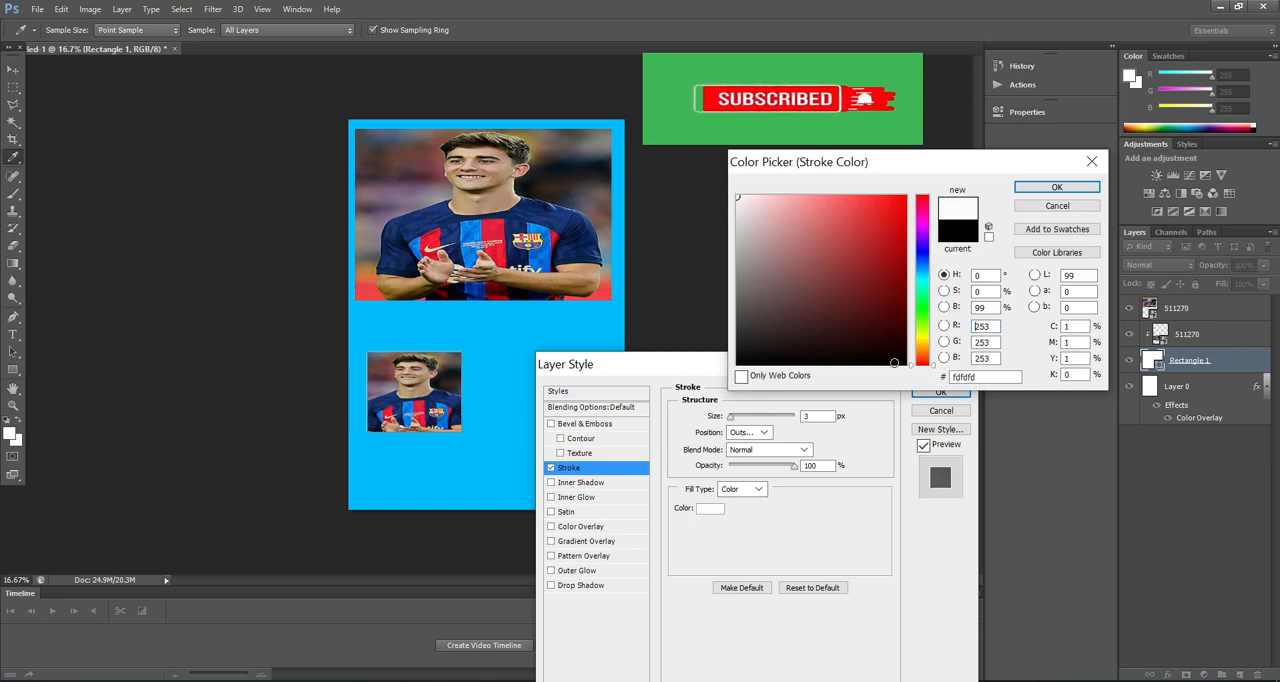
{"action": "left_click", "coordinate": [1050, 188]}
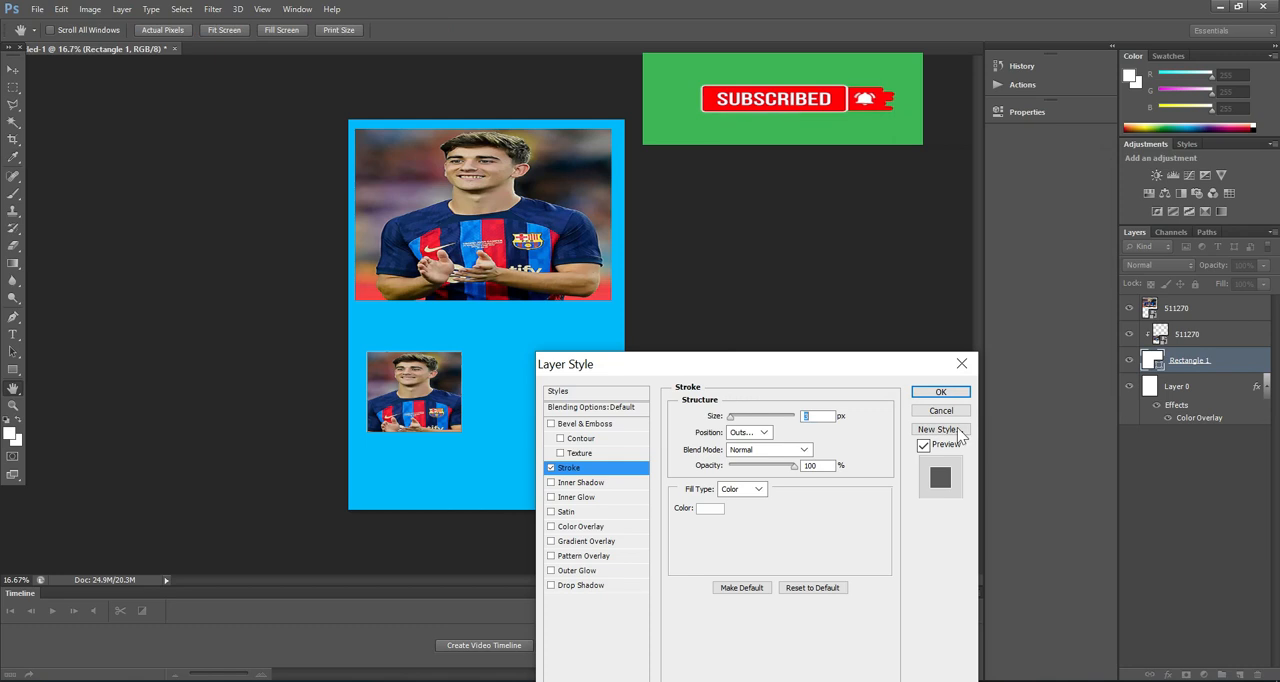
Step: Set the rectangle's stroke size to 20 px and apply the layer style
{"action": "type", "text": "15"}
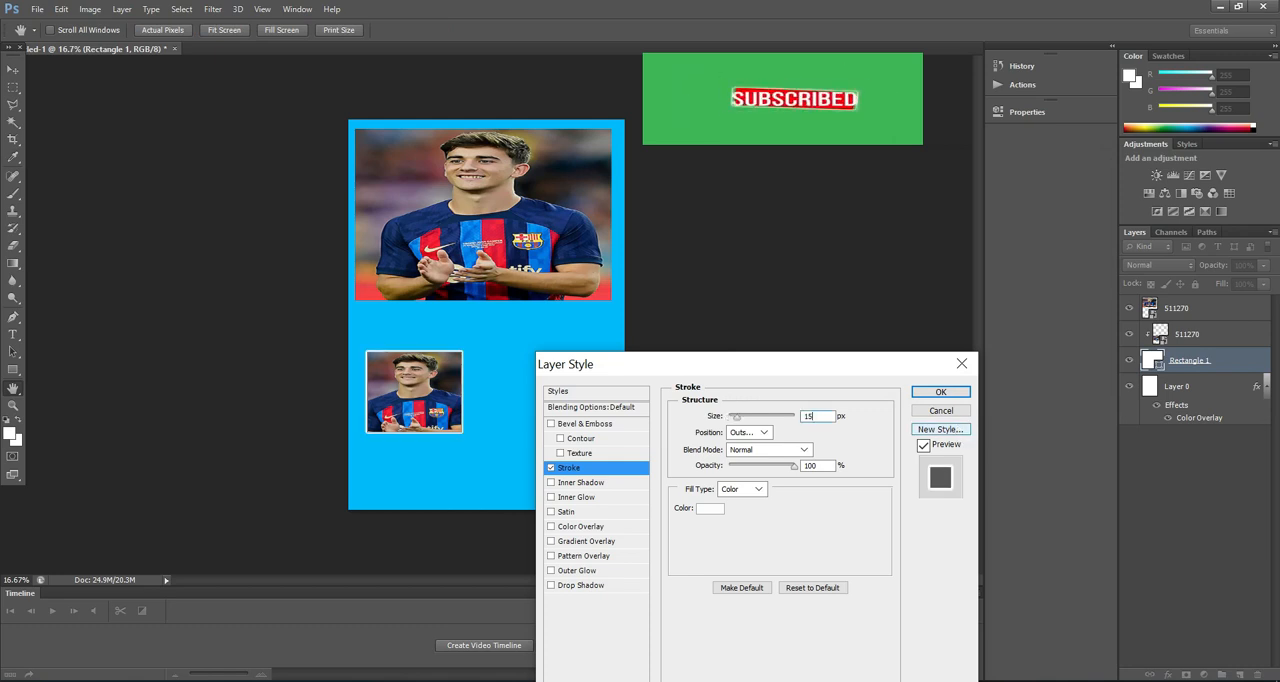
{"action": "key", "text": "BackSpace"}
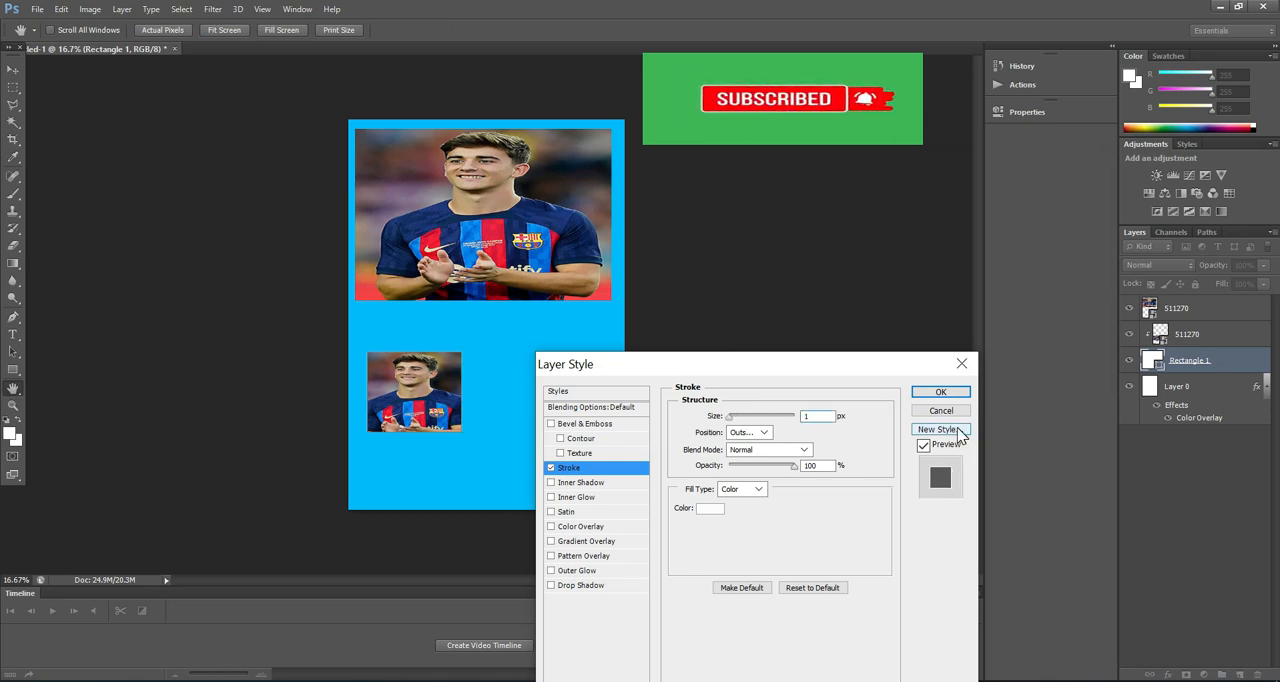
{"action": "type", "text": "20"}
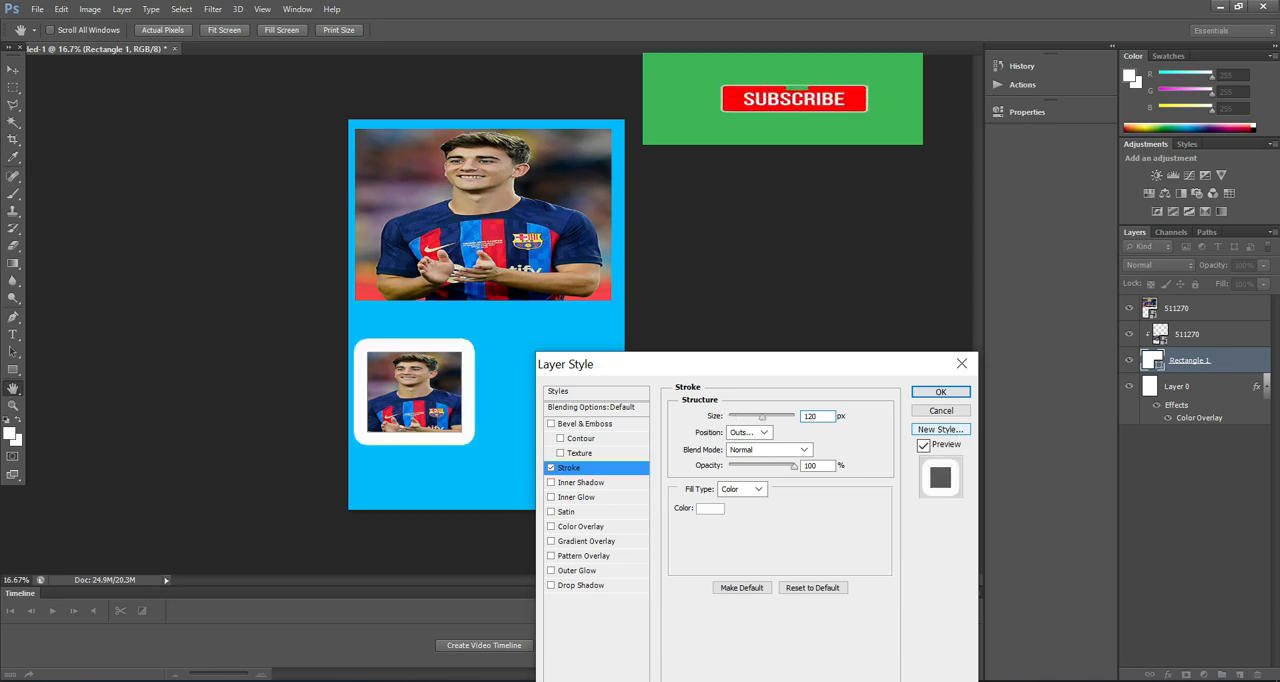
{"action": "key", "text": "BackSpace"}
{"action": "key", "text": "BackSpace"}
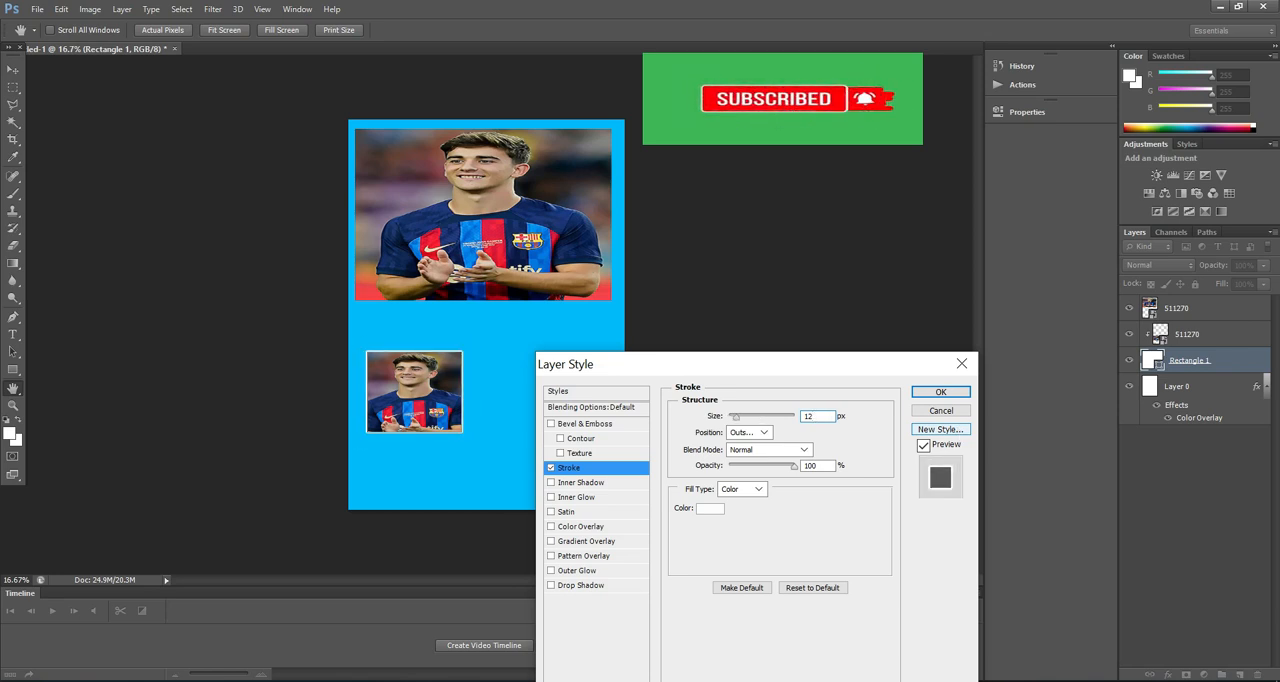
{"action": "key", "text": "BackSpace"}
{"action": "type", "text": "20"}
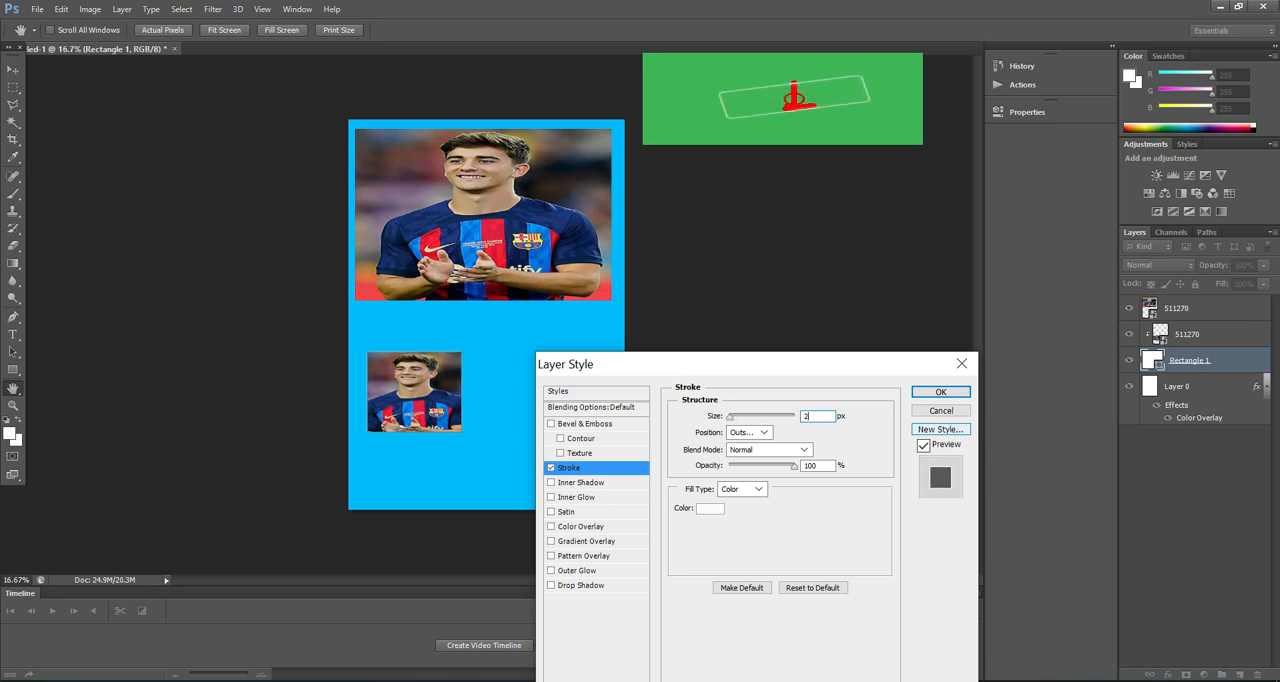
{"action": "left_click", "coordinate": [951, 393]}
{"action": "left_click", "coordinate": [547, 420]}
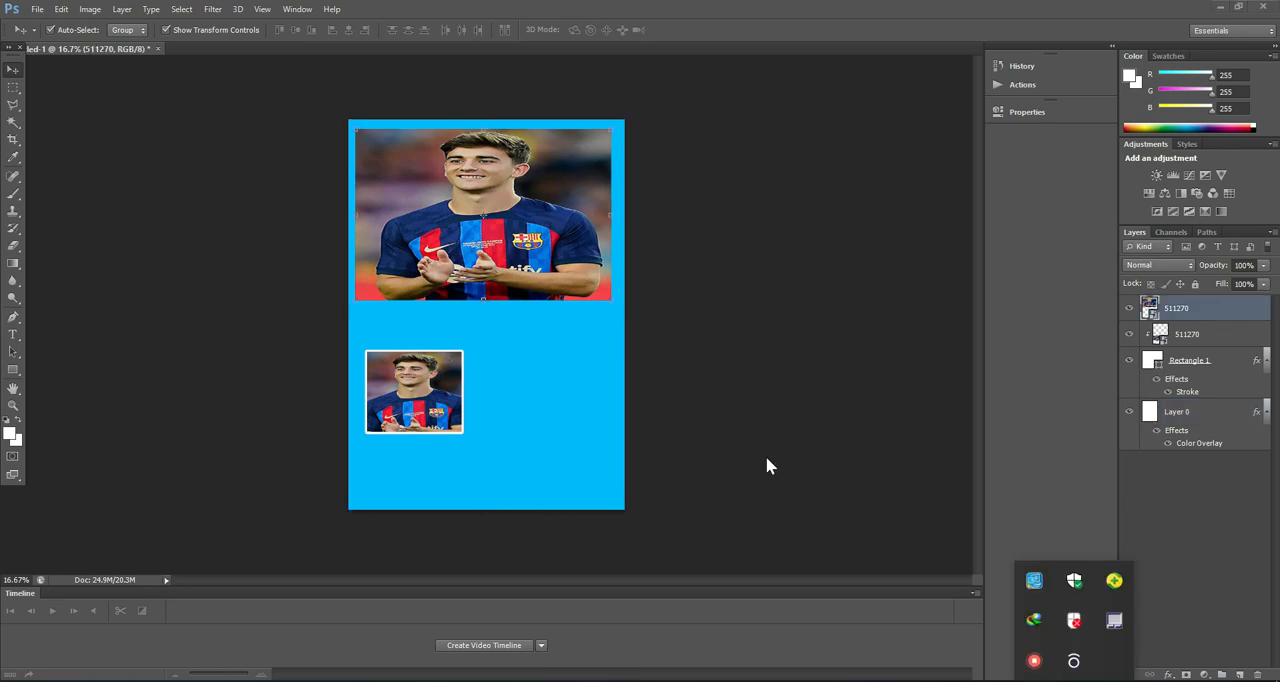
Step: Place the IMG-20230516-WA0126(1) image from the Desktop to the right of the small photo, centred at about X 1585, Y 2282 px
{"action": "left_click", "coordinate": [767, 459]}
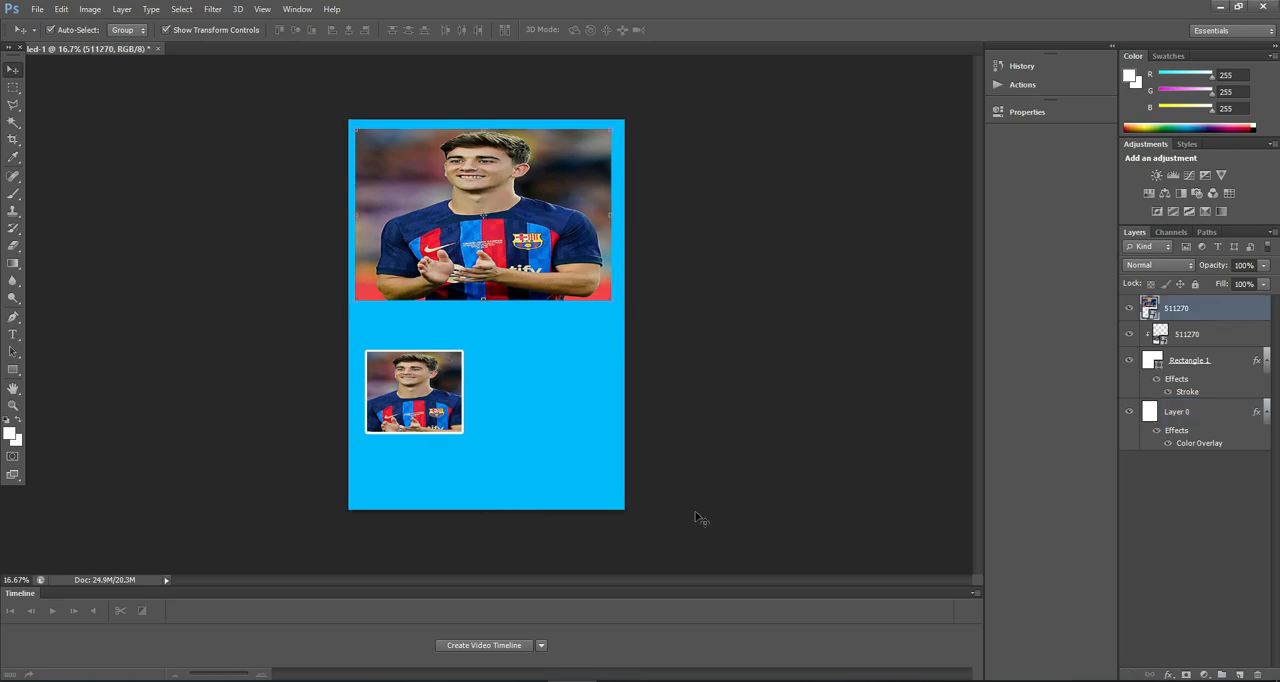
{"action": "left_click", "coordinate": [38, 10]}
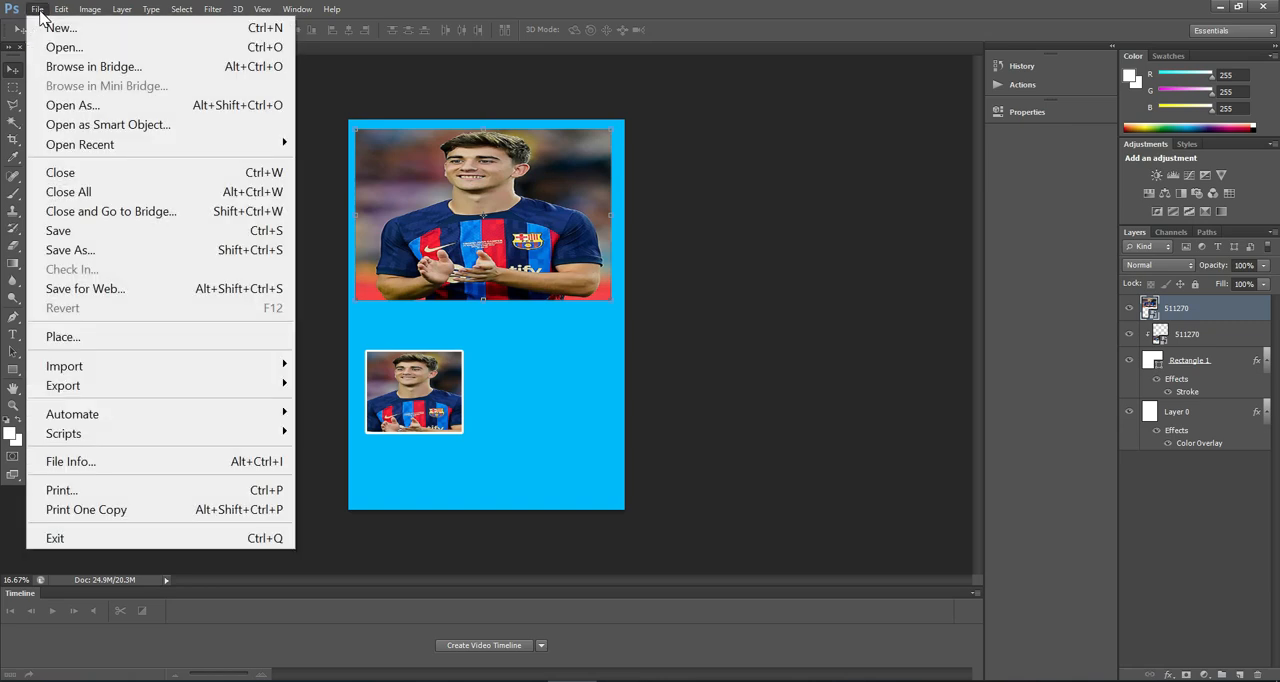
{"action": "left_click", "coordinate": [108, 338]}
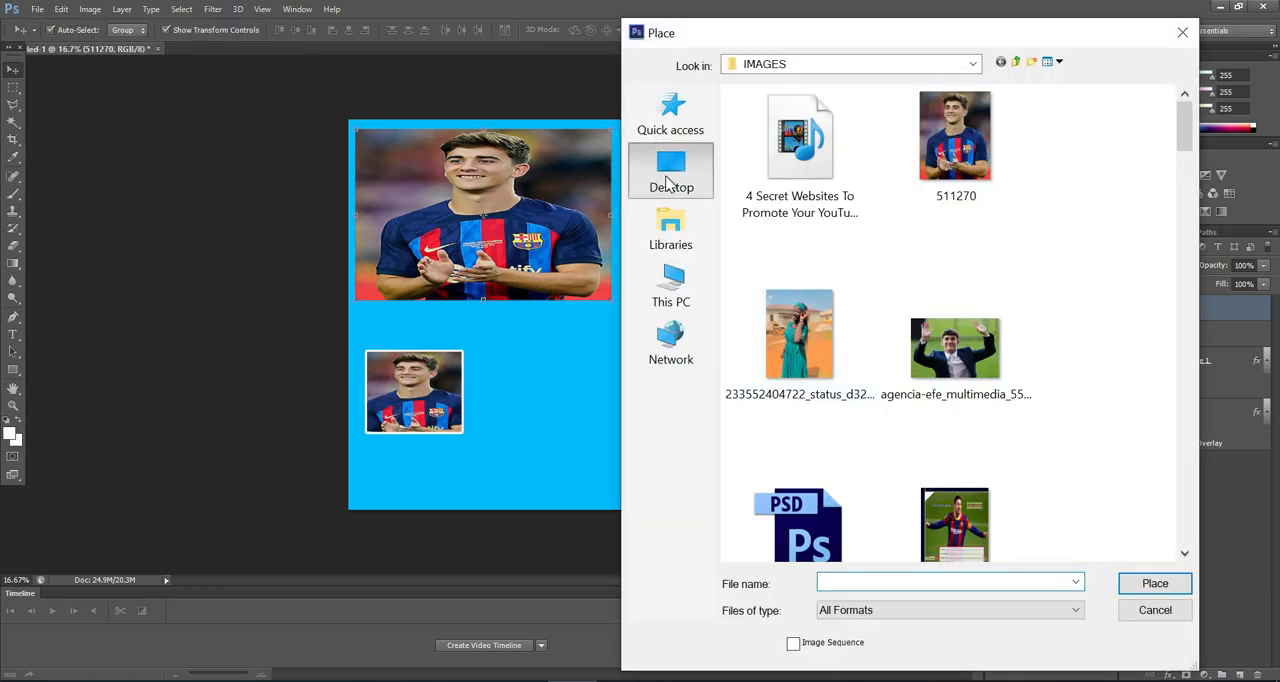
{"action": "left_click", "coordinate": [668, 180]}
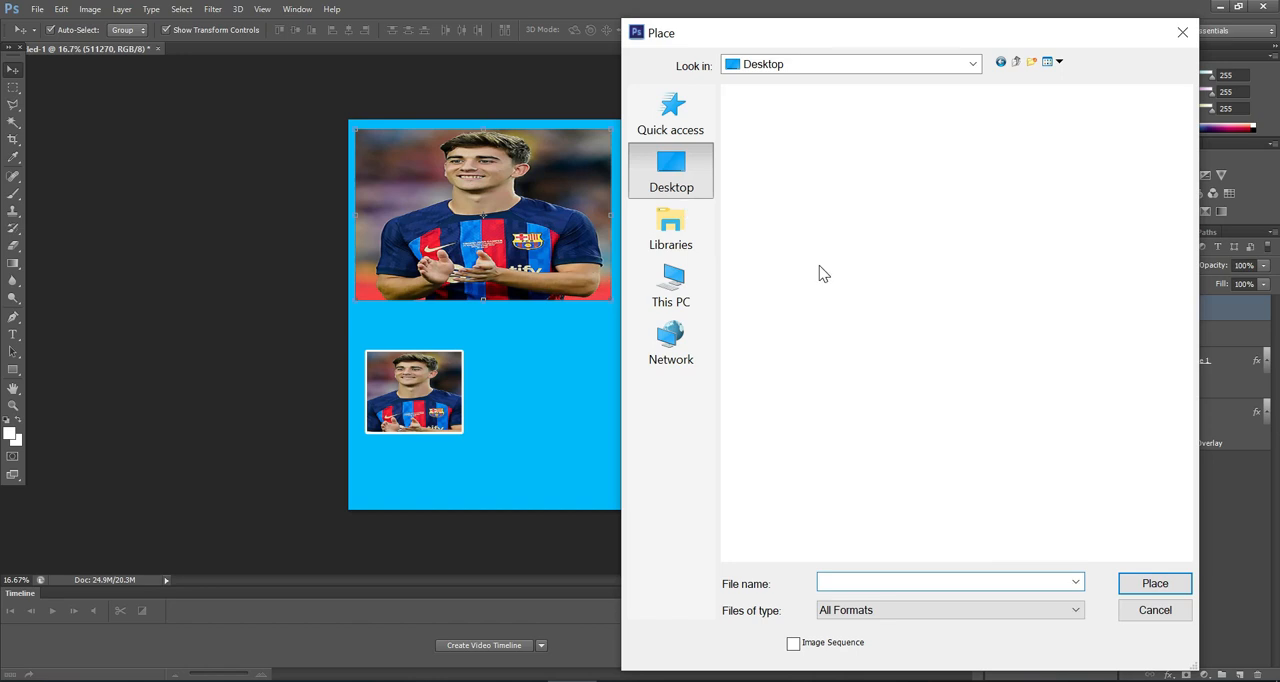
{"action": "scroll", "coordinate": [811, 280], "scroll_direction": "down", "scroll_amount": 13}
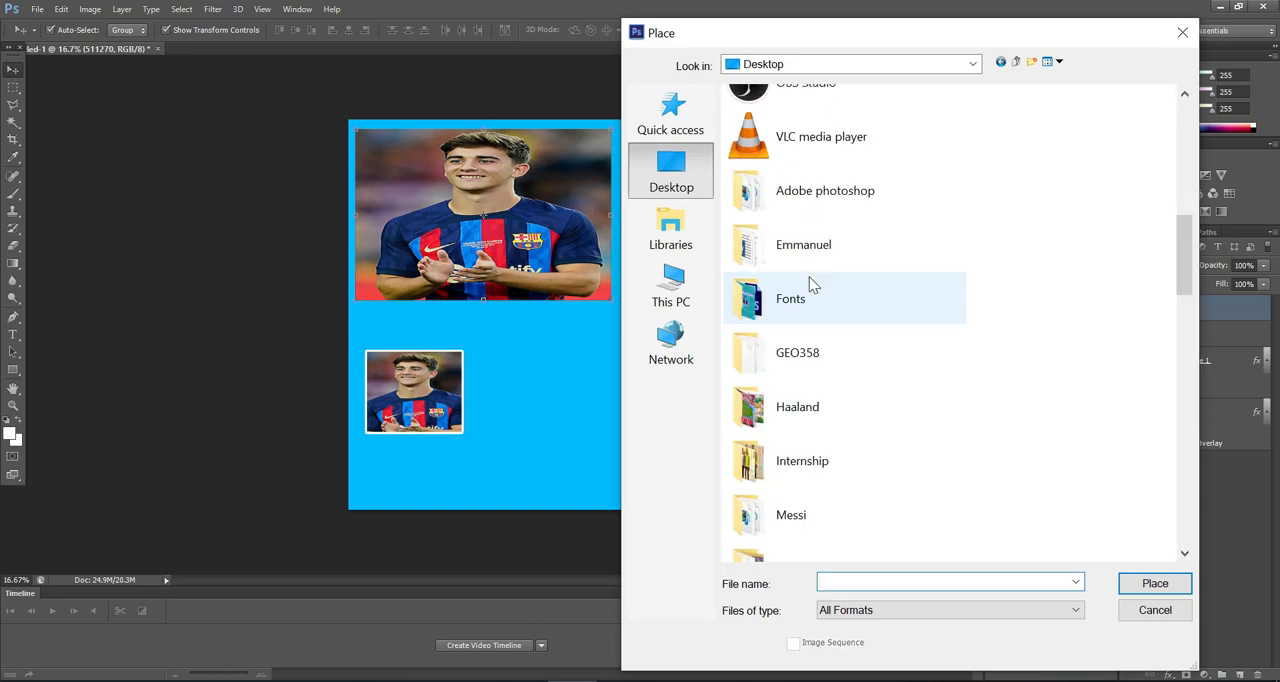
{"action": "scroll", "coordinate": [810, 300], "scroll_direction": "up", "scroll_amount": 5}
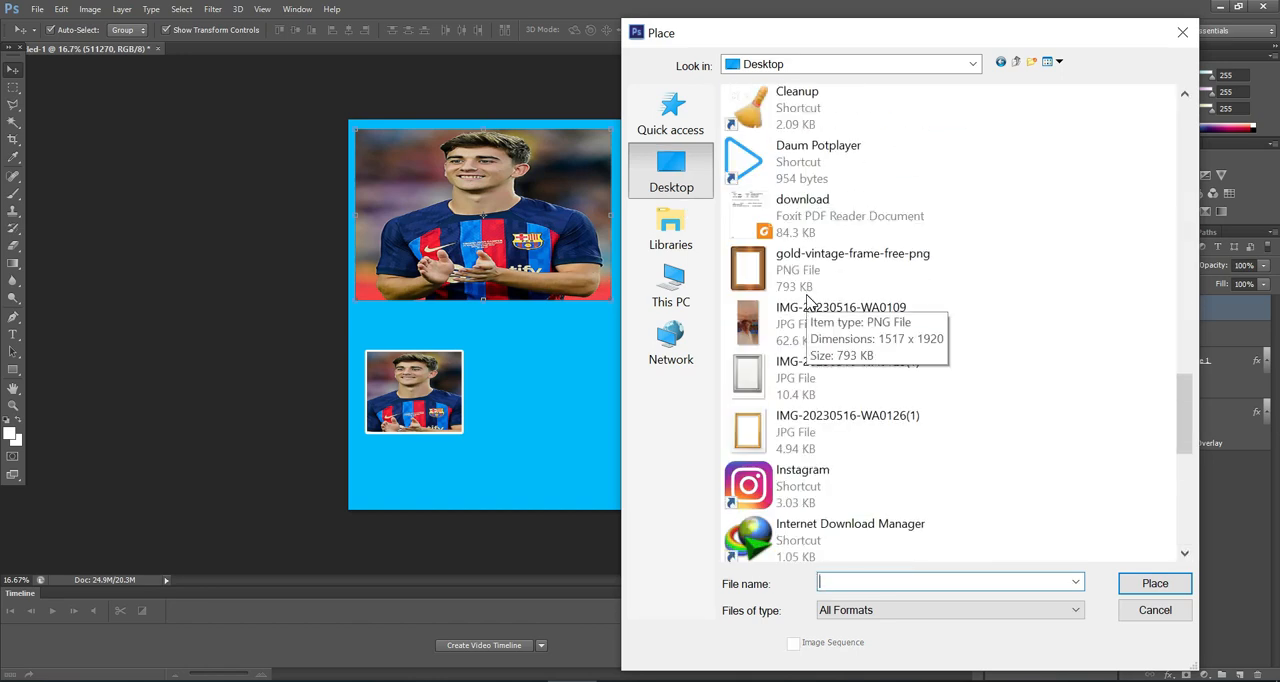
{"action": "scroll", "coordinate": [810, 303], "scroll_direction": "down", "scroll_amount": 5}
{"action": "scroll", "coordinate": [810, 307], "scroll_direction": "up", "scroll_amount": 10}
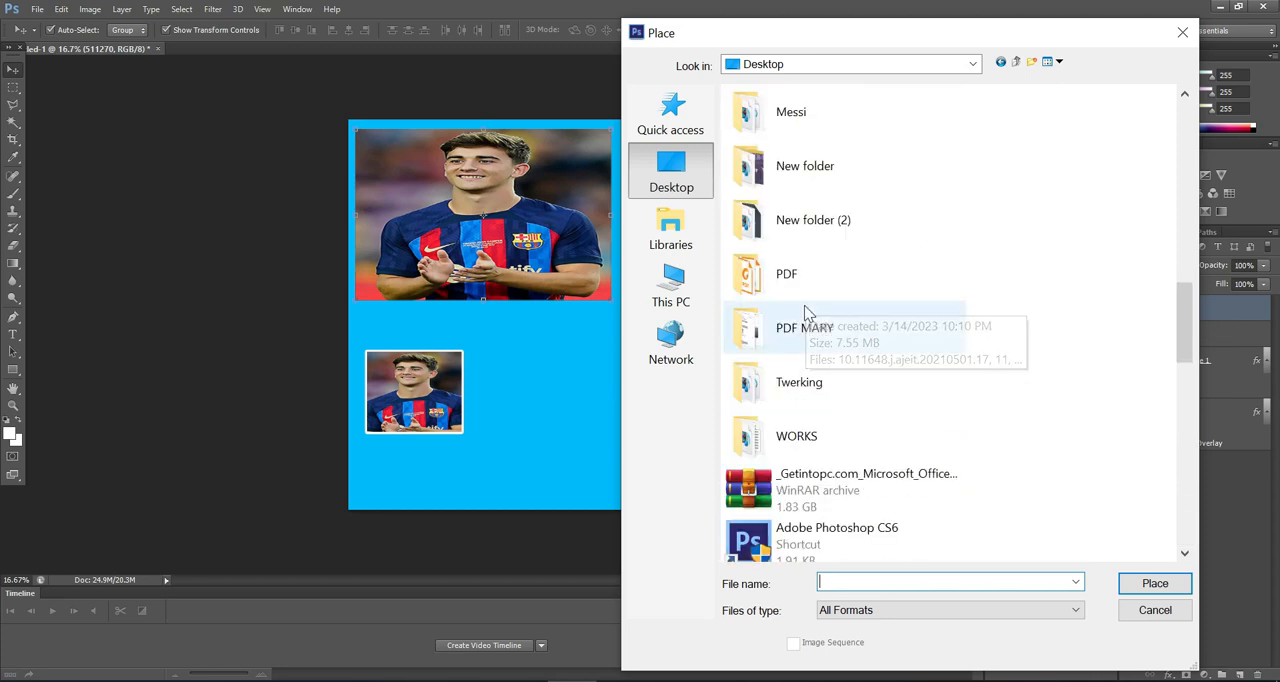
{"action": "scroll", "coordinate": [810, 307], "scroll_direction": "up", "scroll_amount": 3}
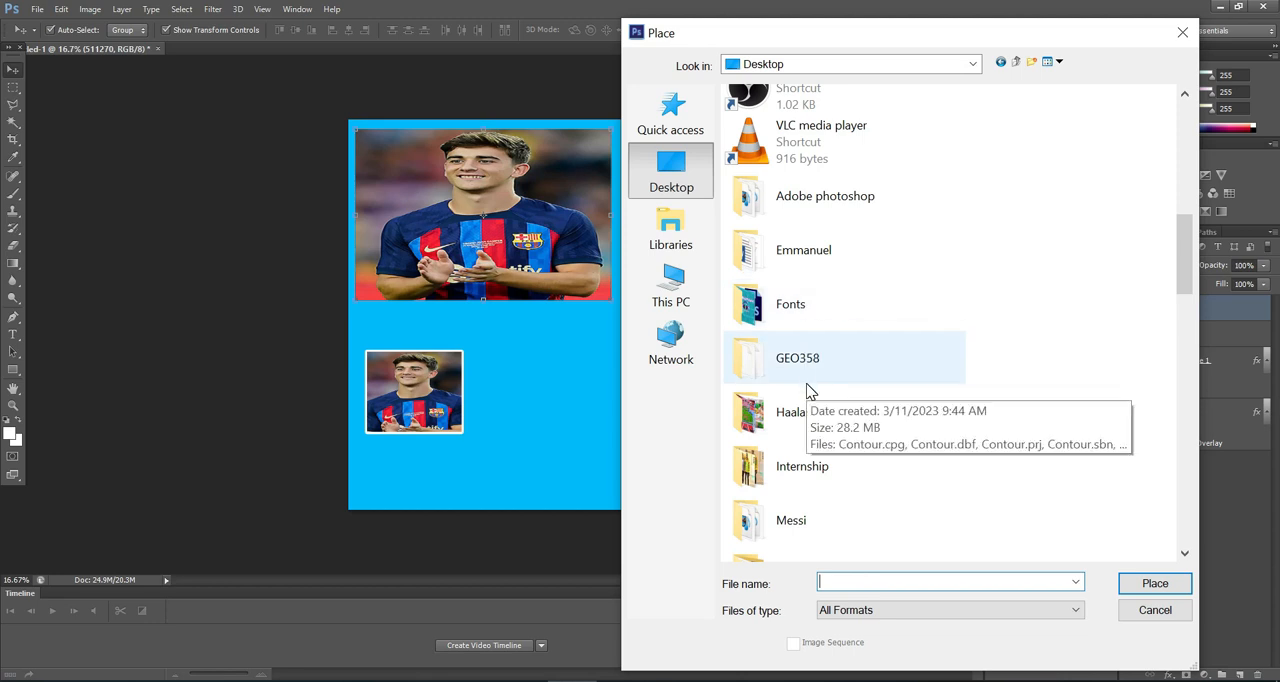
{"action": "scroll", "coordinate": [808, 390], "scroll_direction": "down", "scroll_amount": 6}
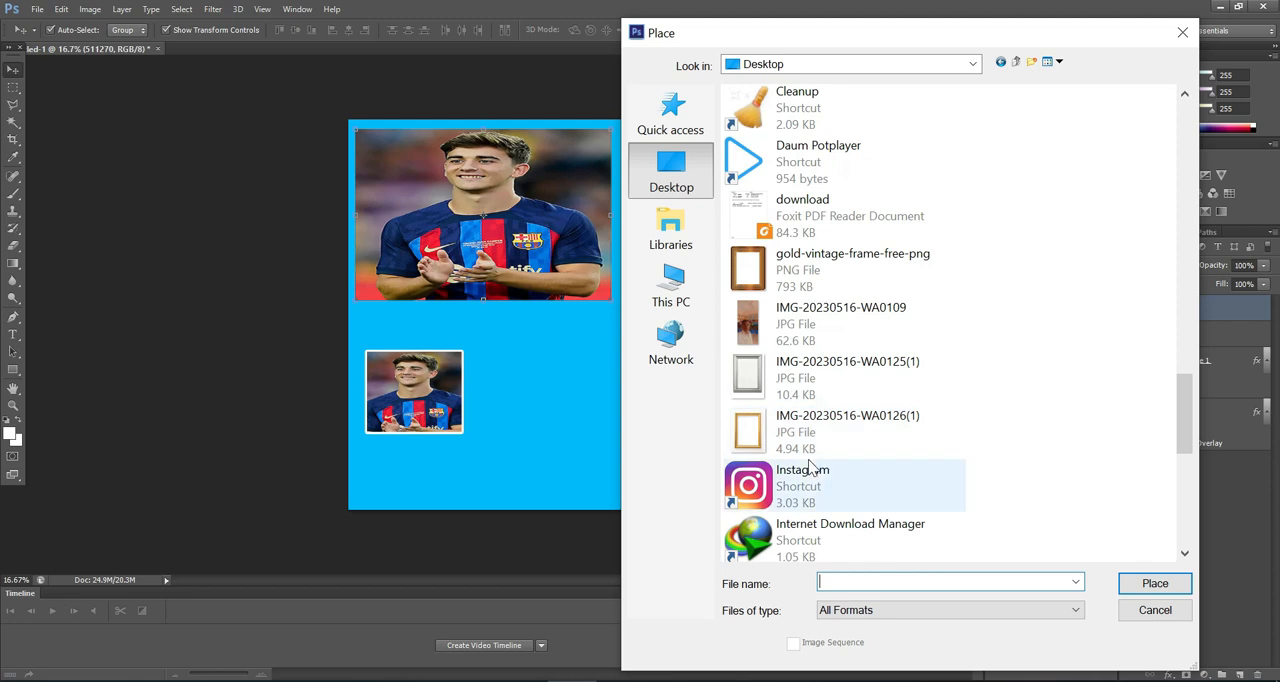
{"action": "double_click", "coordinate": [800, 425]}
{"action": "left_click_drag", "start_coordinate": [490, 334], "coordinate": [525, 390]}
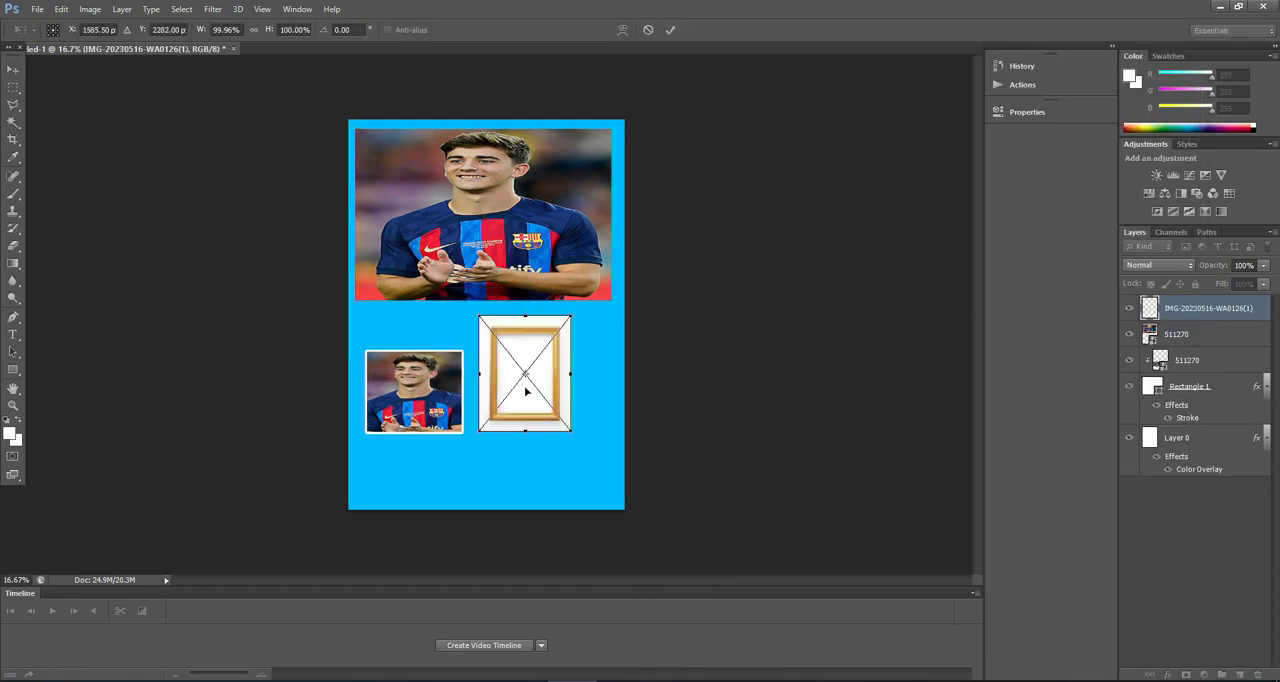
{"action": "left_click", "coordinate": [670, 30]}
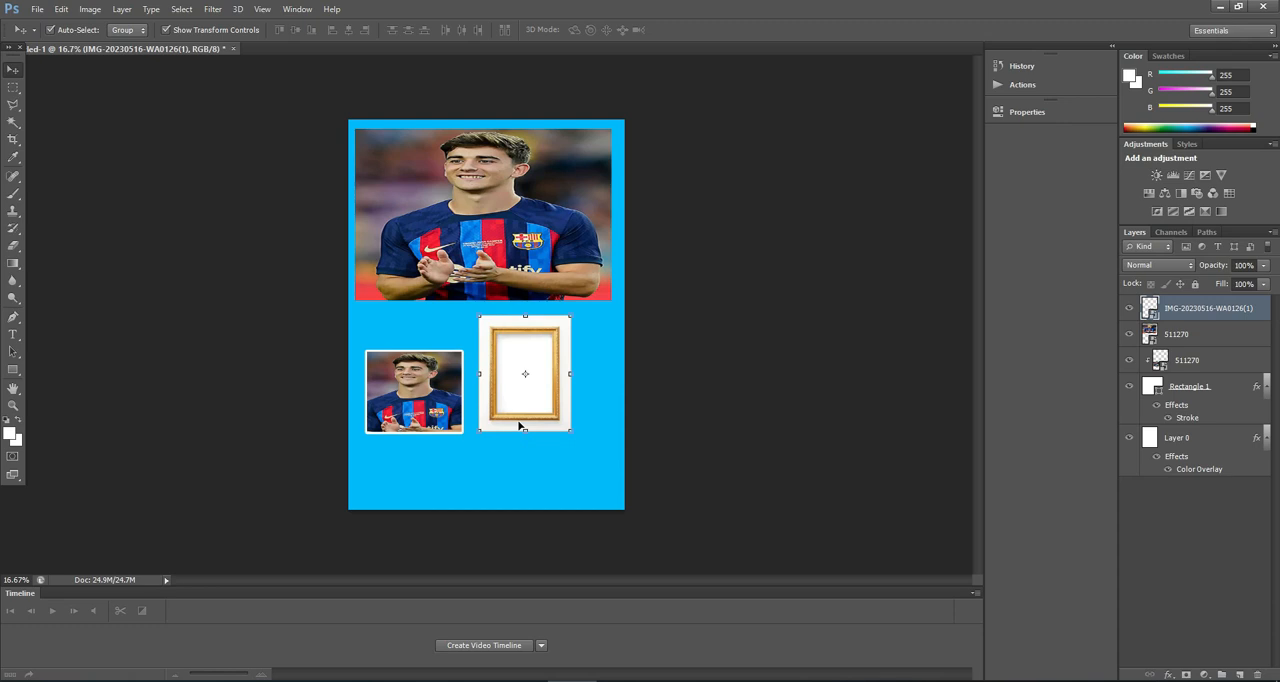
Step: Select the gold picture frame along its four outer corners with the Polygonal Lasso tool
{"action": "scroll", "coordinate": [518, 426], "scroll_direction": "up", "scroll_amount": 3}
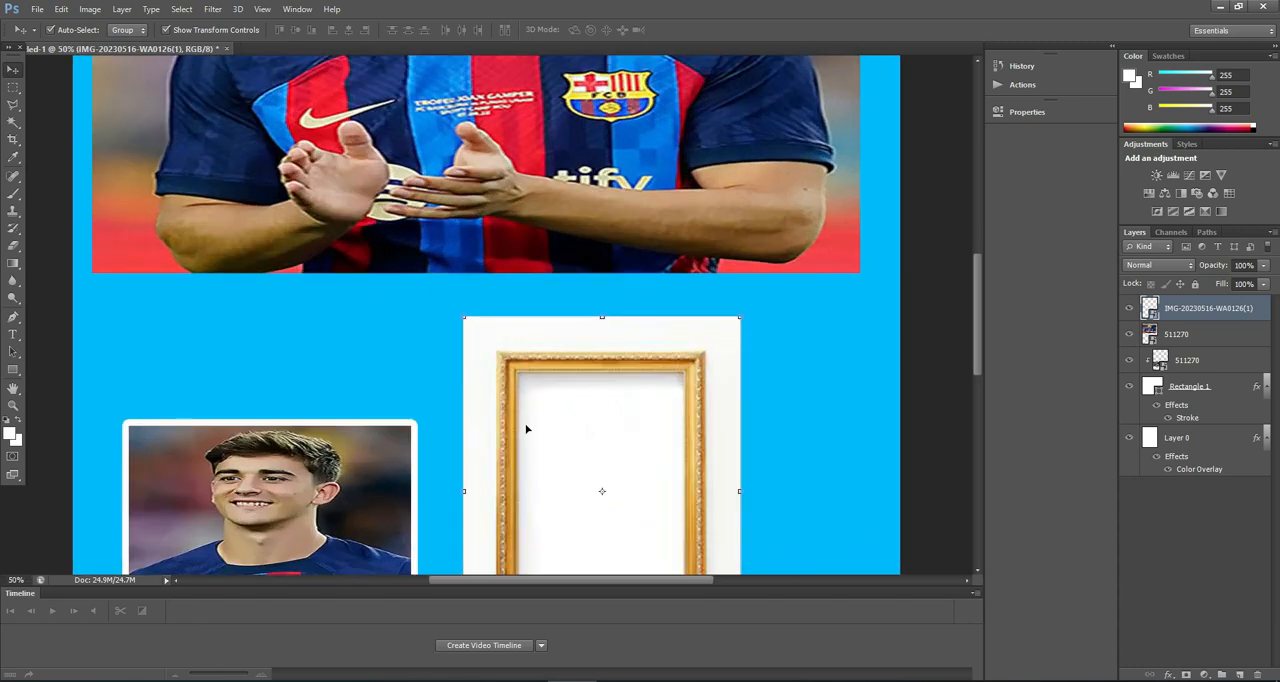
{"action": "scroll", "coordinate": [699, 423], "scroll_direction": "down", "scroll_amount": 3}
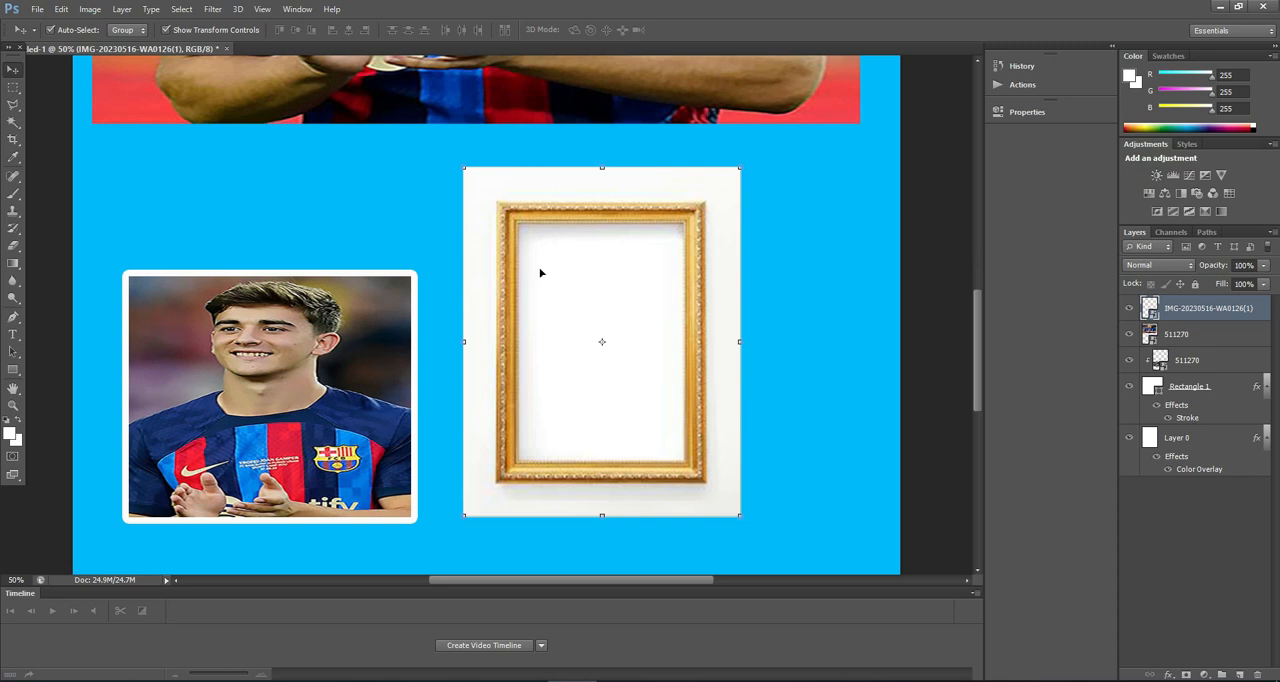
{"action": "left_click", "coordinate": [13, 106]}
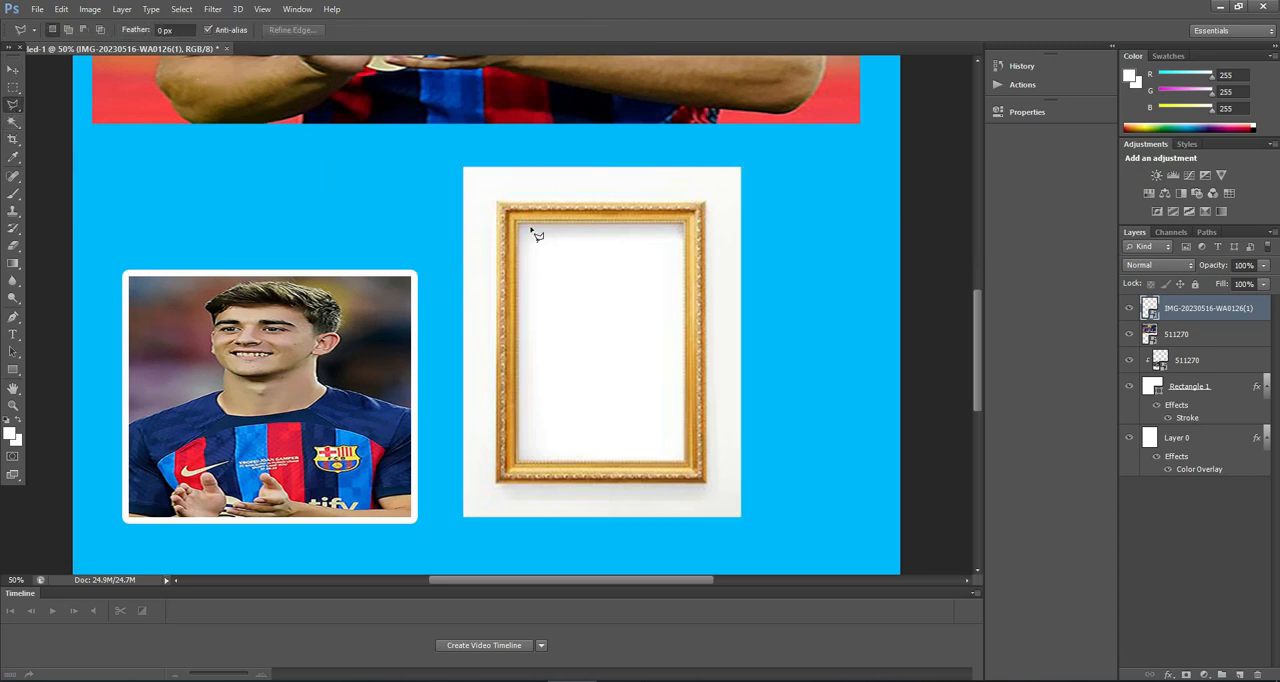
{"action": "left_click", "coordinate": [499, 204]}
{"action": "left_click", "coordinate": [705, 204]}
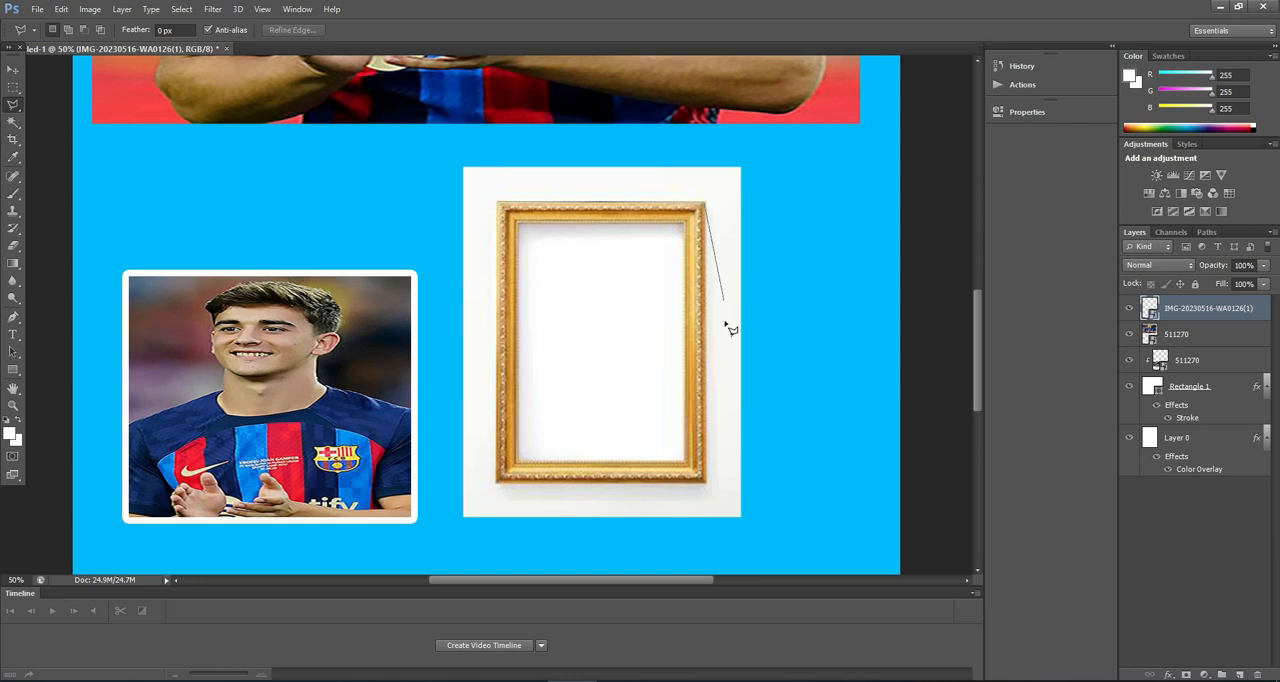
{"action": "left_click", "coordinate": [708, 484]}
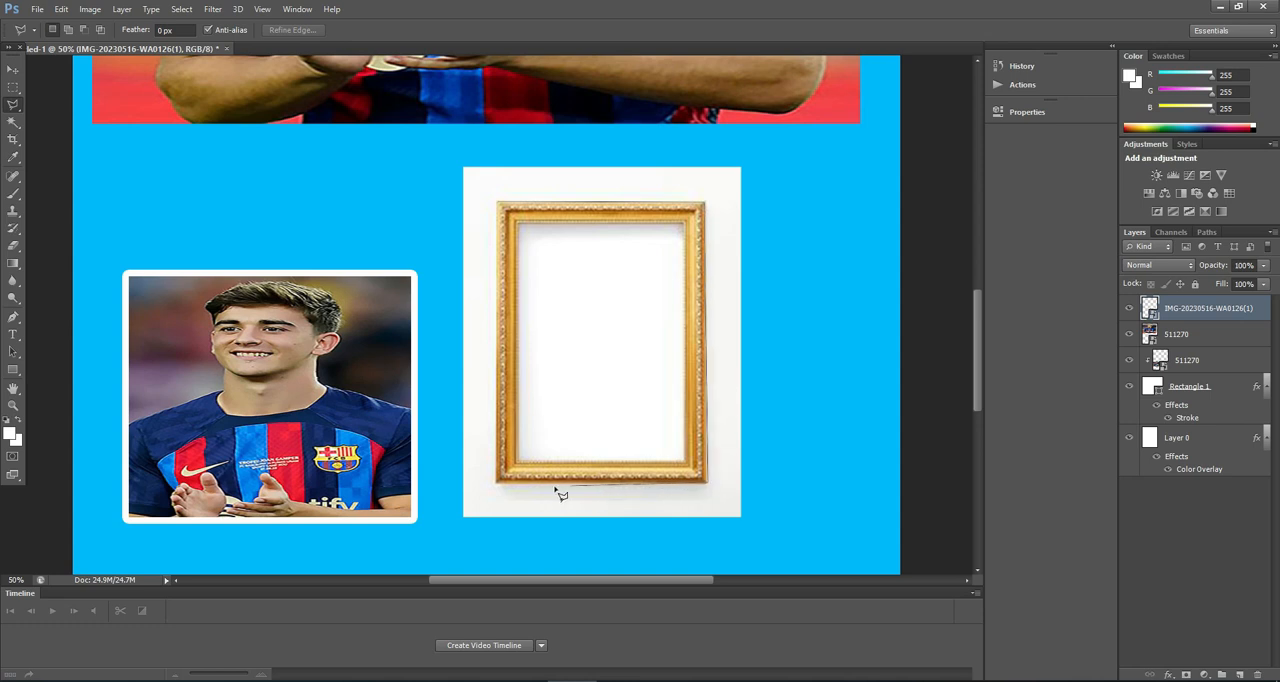
{"action": "left_click", "coordinate": [497, 485]}
{"action": "left_click", "coordinate": [504, 209]}
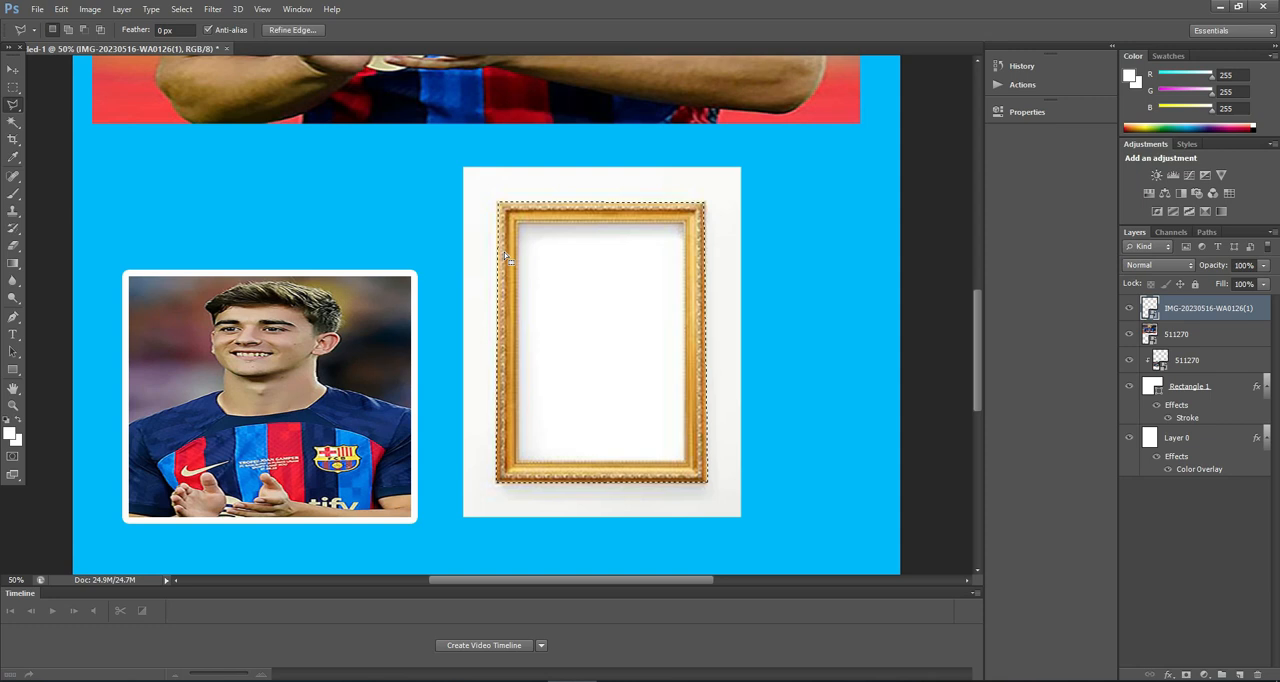
Step: Mask the frame image to the selected gold frame and enlarge it to about 126.89% width and 132.38% height, centred at X 1637.5, Y 2408 px
{"action": "left_click", "coordinate": [1188, 675]}
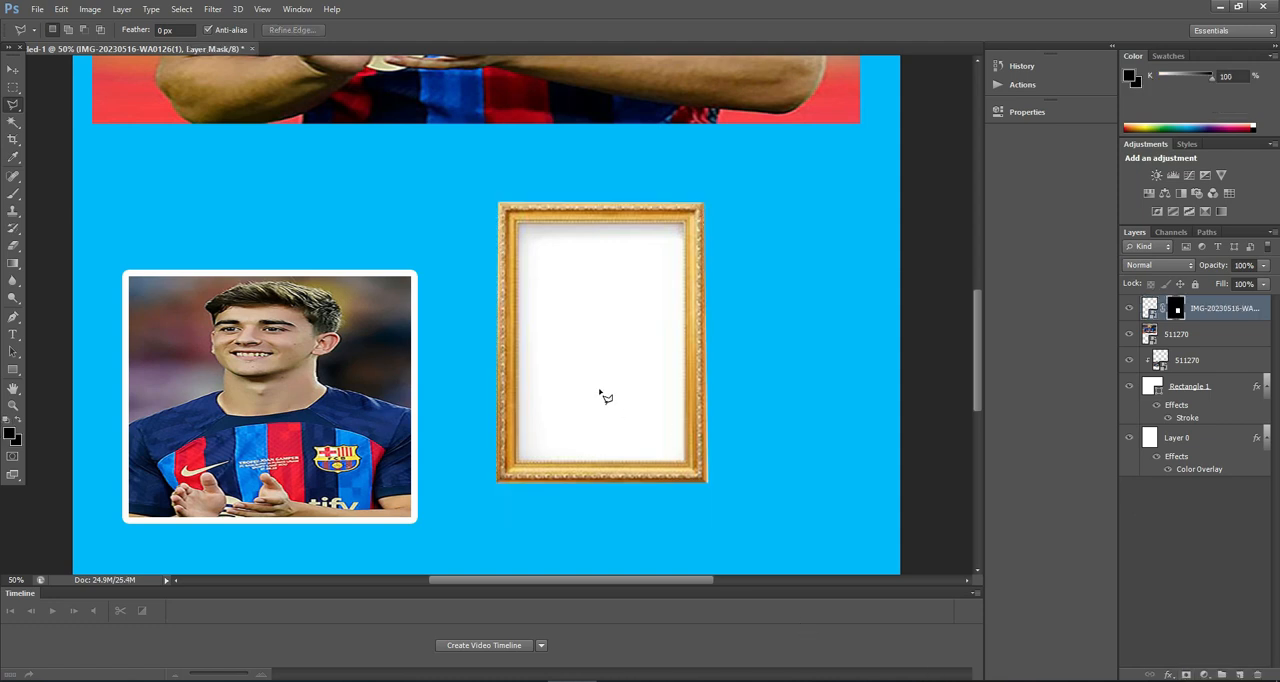
{"action": "left_click", "coordinate": [23, 70]}
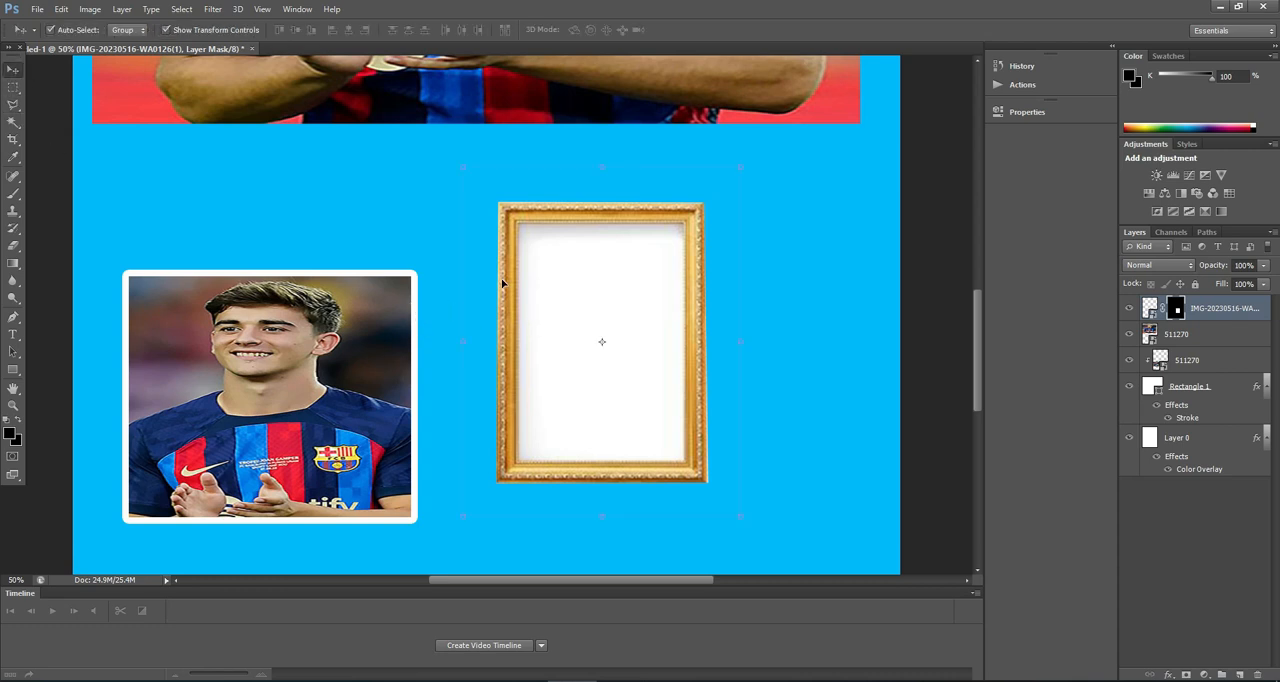
{"action": "key", "text": "ctrl+minus"}
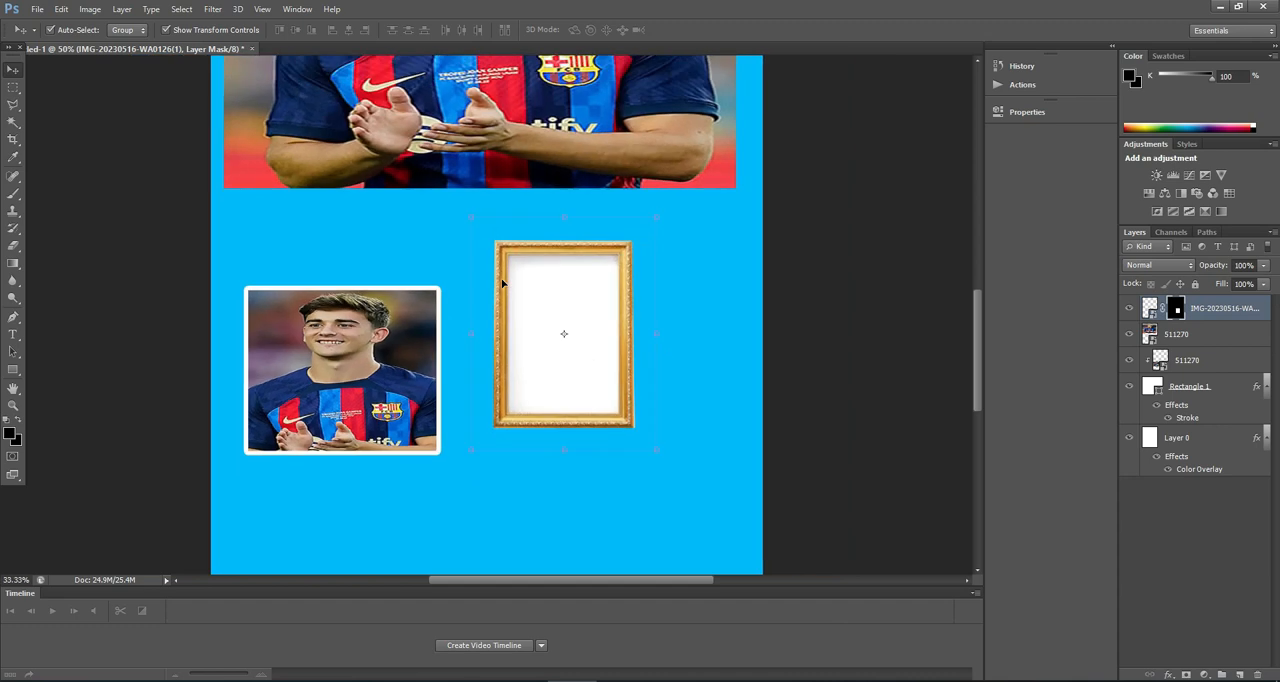
{"action": "key", "text": "ctrl+minus"}
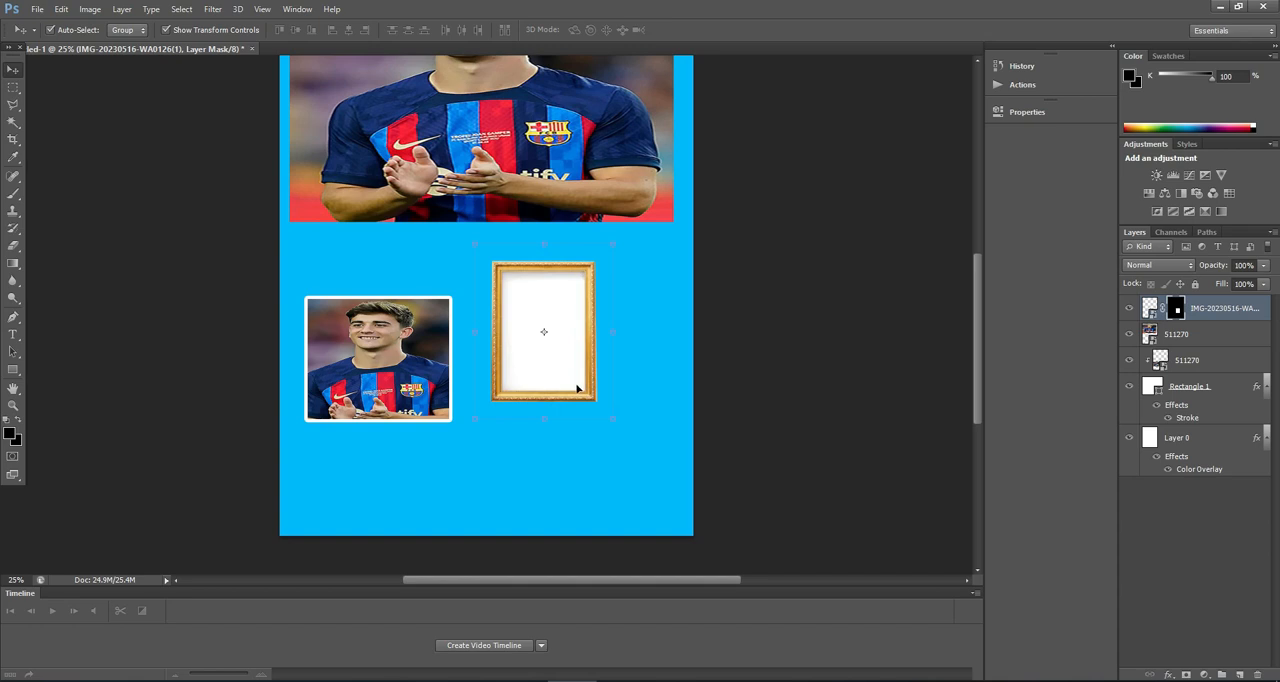
{"action": "left_click_drag", "start_coordinate": [613, 420], "coordinate": [651, 475]}
{"action": "mouse_move", "coordinate": [566, 397]}
{"action": "left_mouse_down"}
{"action": "mouse_move", "coordinate": [554, 409]}
{"action": "mouse_move", "coordinate": [573, 400]}
{"action": "mouse_move", "coordinate": [549, 383]}
{"action": "left_mouse_up"}
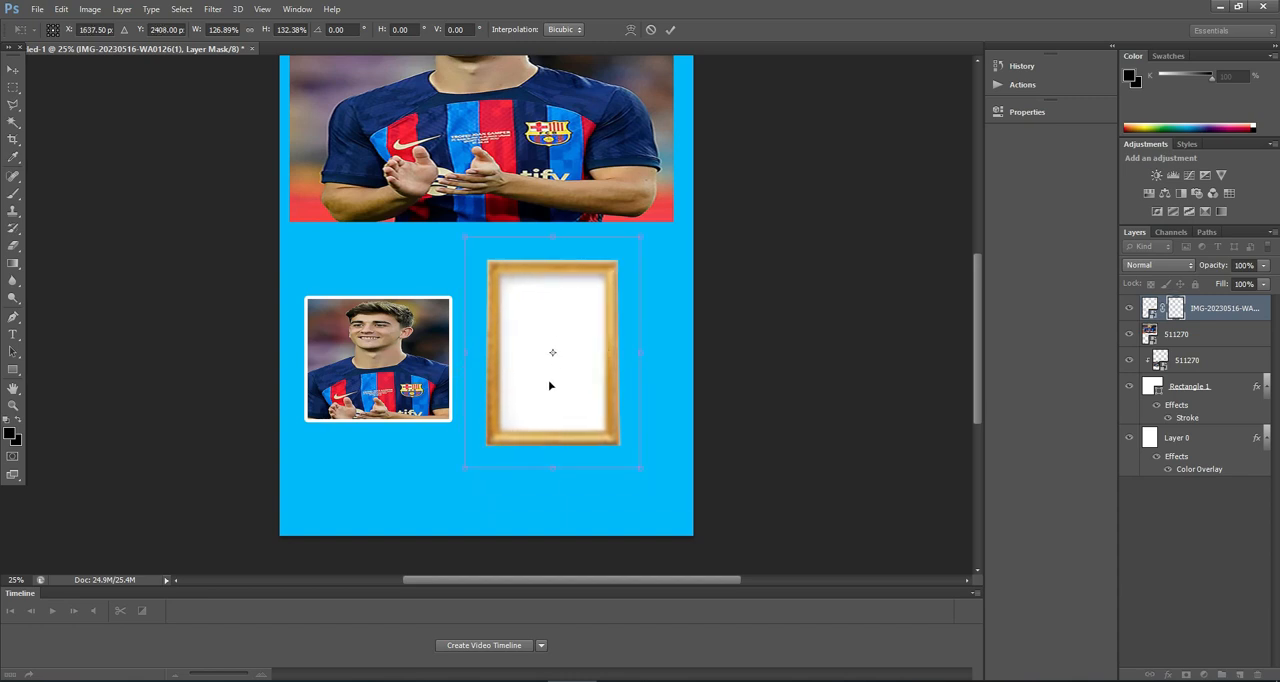
{"action": "left_click", "coordinate": [670, 29]}
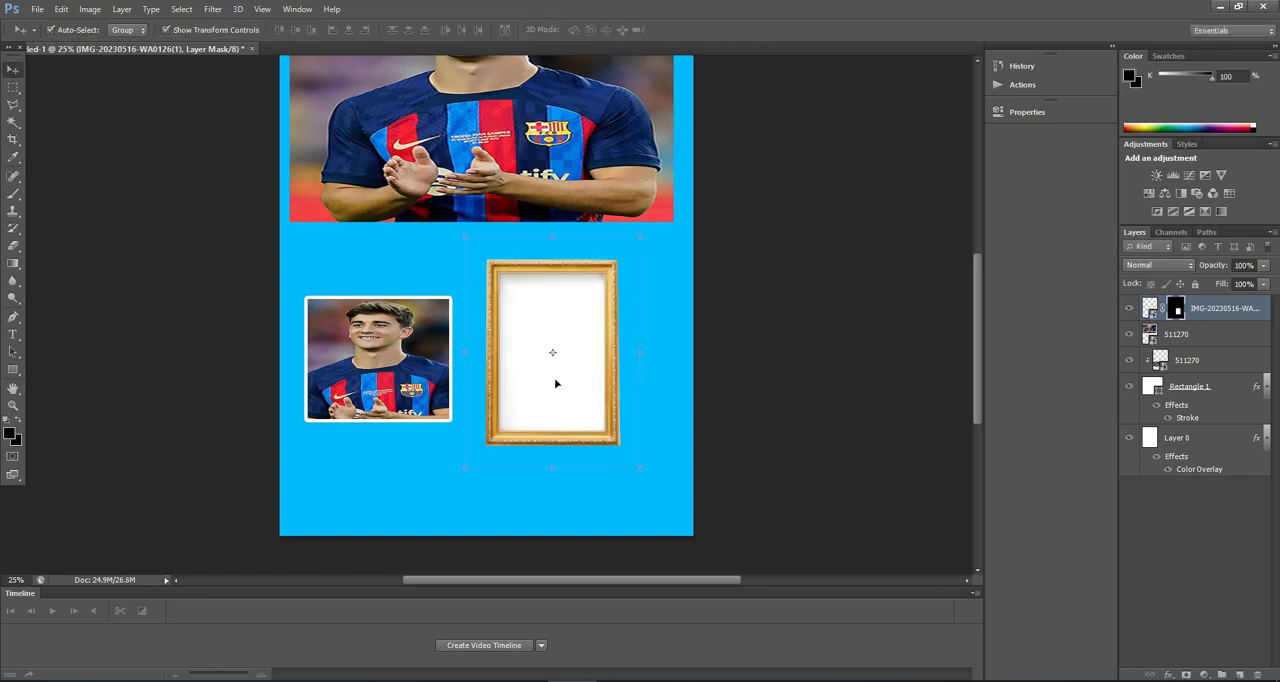
Step: Duplicate the large photo's 511270 layer and place the copy over the gold frame as the topmost layer
{"action": "key", "text": "ctrl+plus"}
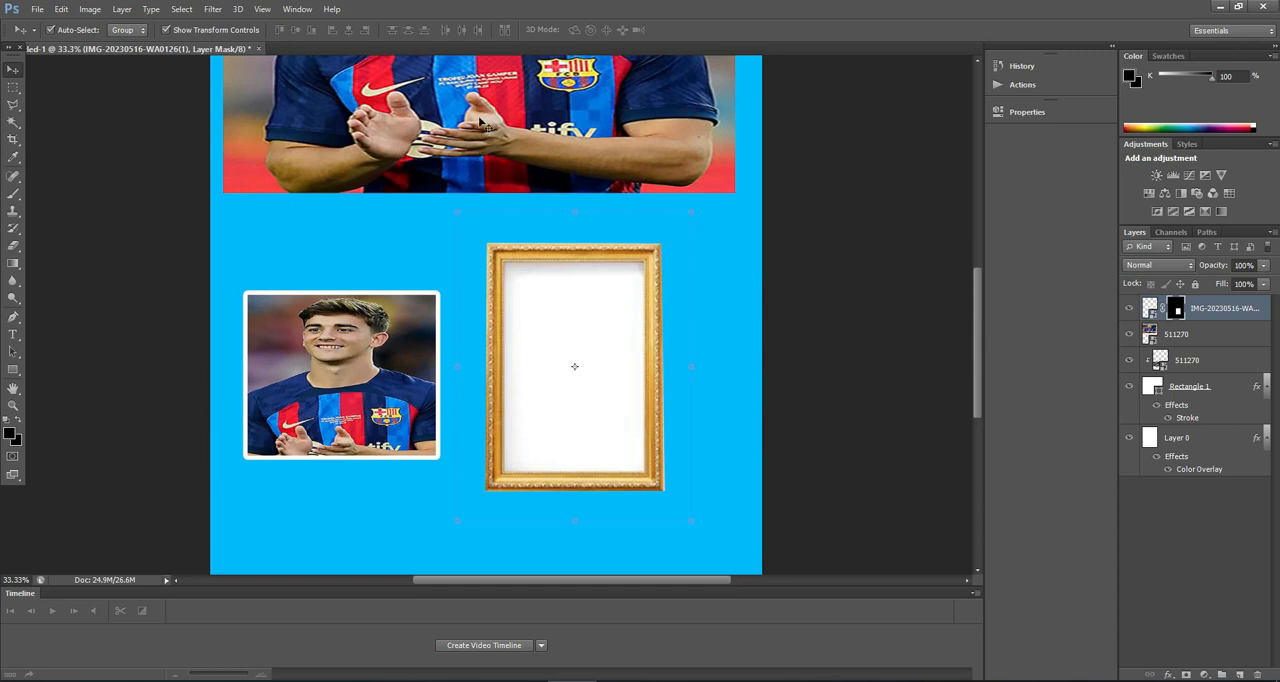
{"action": "left_click", "coordinate": [479, 121]}
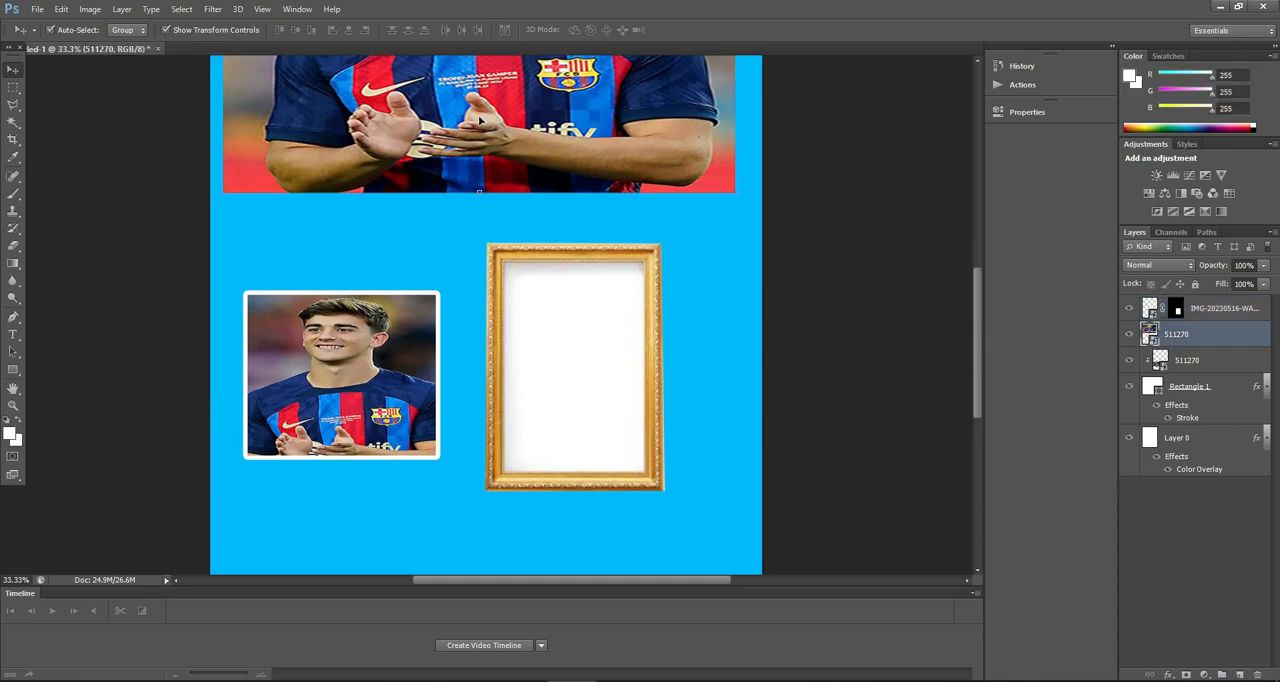
{"action": "key", "text": "ctrl+j"}
{"action": "key", "text": "Down"}
{"action": "key", "text": "Down"}
{"action": "key", "text": "Down"}
{"action": "key", "text": "Down"}
{"action": "key", "text": "Down"}
{"action": "key", "text": "Down"}
{"action": "key", "text": "Down"}
{"action": "key", "text": "Down"}
{"action": "key", "text": "Down"}
{"action": "key", "text": "Down"}
{"action": "key", "text": "Down"}
{"action": "key", "text": "Down"}
{"action": "key", "text": "Down"}
{"action": "key", "text": "Down"}
{"action": "key", "text": "Down"}
{"action": "key", "text": "Down"}
{"action": "left_click_drag", "start_coordinate": [462, 116], "coordinate": [447, 433]}
{"action": "left_click_drag", "start_coordinate": [1208, 327], "coordinate": [1202, 300]}
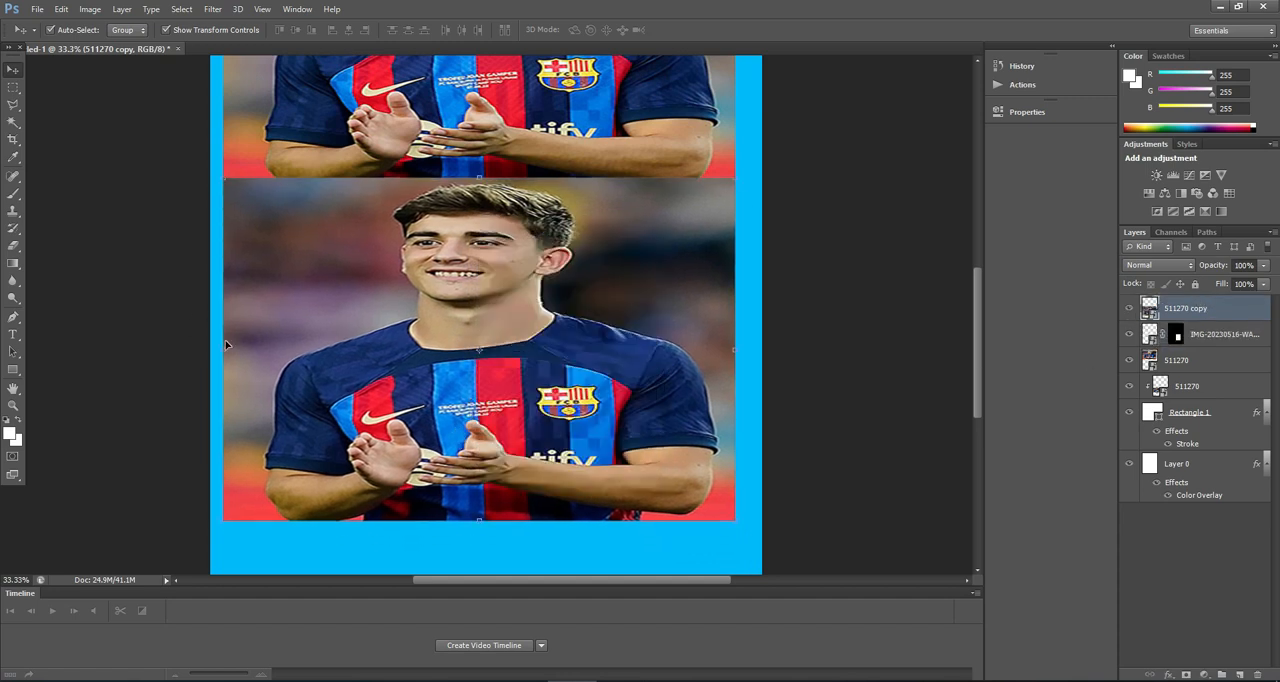
Step: Shrink the photo copy to about 32.87% width and 40.13% height inside the gold frame, centred at X 1638, Y 2389 px
{"action": "left_click_drag", "start_coordinate": [224, 348], "coordinate": [447, 350]}
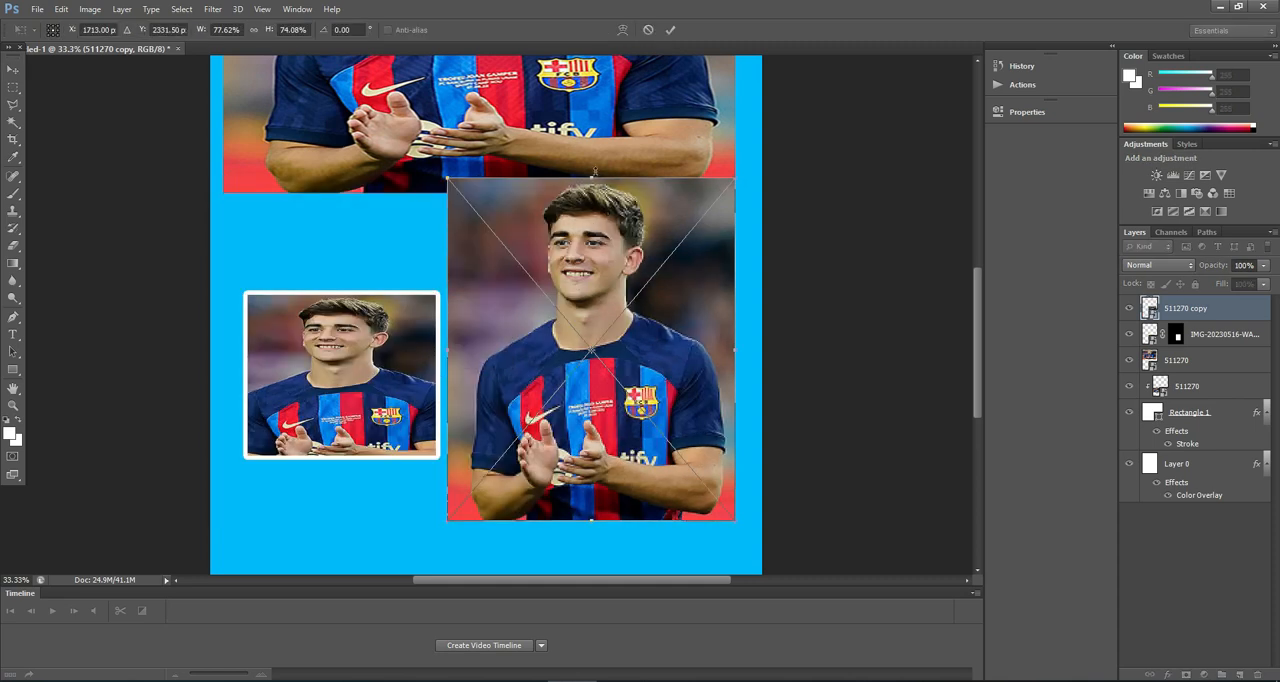
{"action": "left_click_drag", "start_coordinate": [594, 177], "coordinate": [592, 350]}
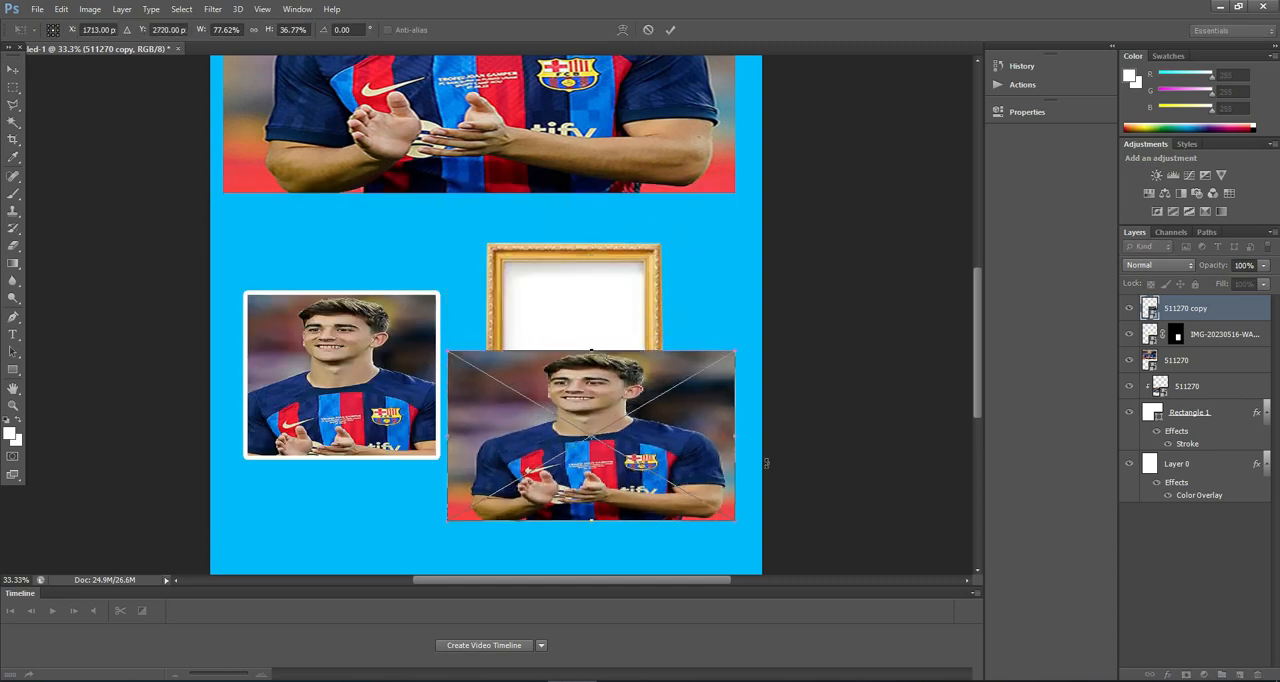
{"action": "left_click_drag", "start_coordinate": [737, 434], "coordinate": [619, 434]}
{"action": "left_click_drag", "start_coordinate": [449, 436], "coordinate": [535, 356]}
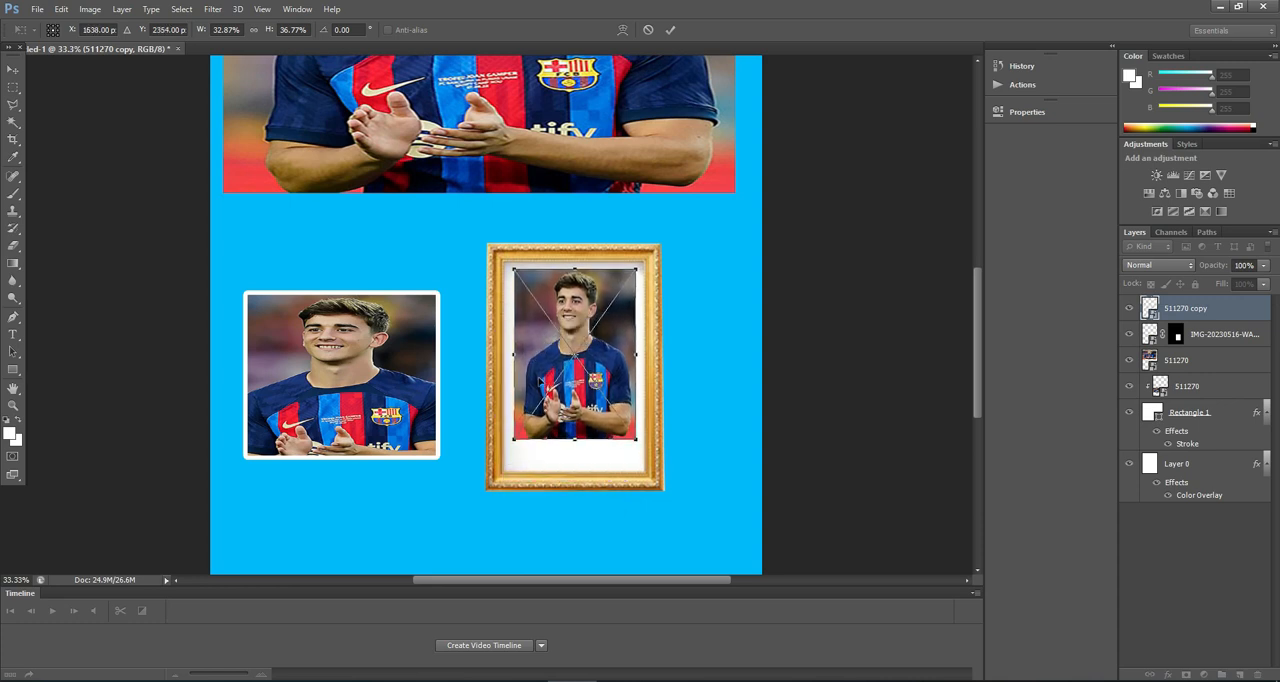
{"action": "mouse_move", "coordinate": [576, 440]}
{"action": "left_mouse_down"}
{"action": "mouse_move", "coordinate": [568, 500]}
{"action": "mouse_move", "coordinate": [560, 465]}
{"action": "mouse_move", "coordinate": [574, 455]}
{"action": "left_mouse_up"}
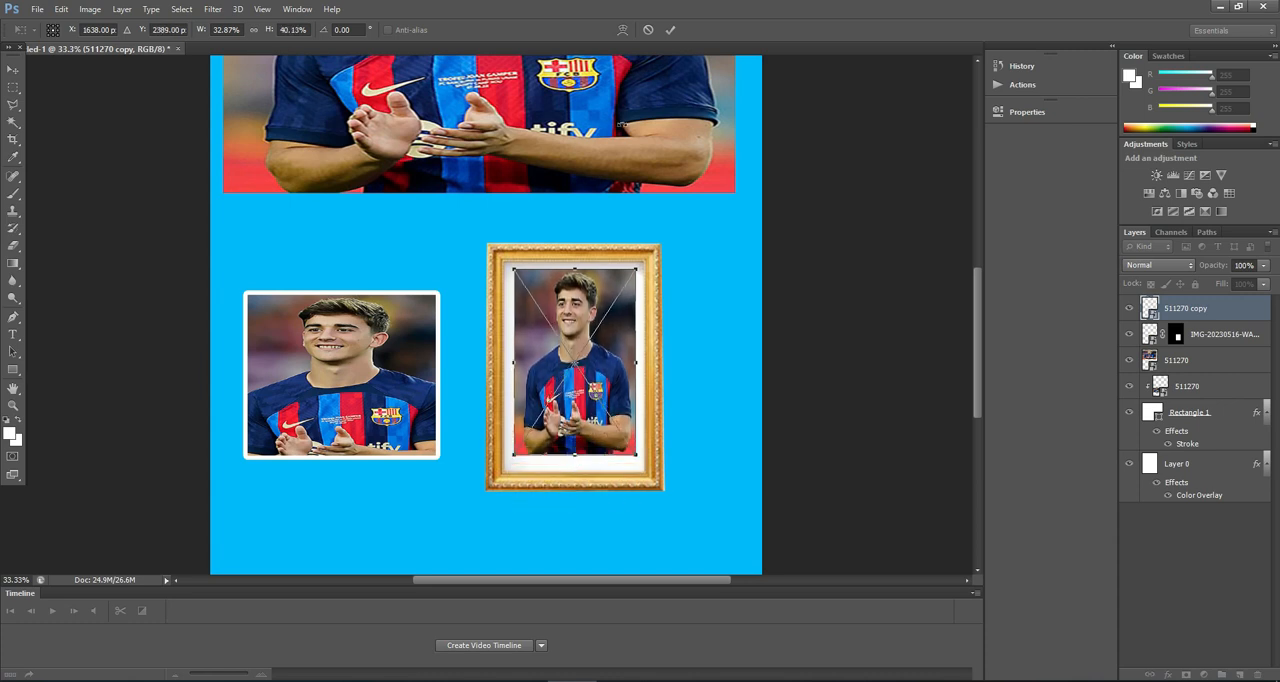
{"action": "left_click", "coordinate": [667, 30]}
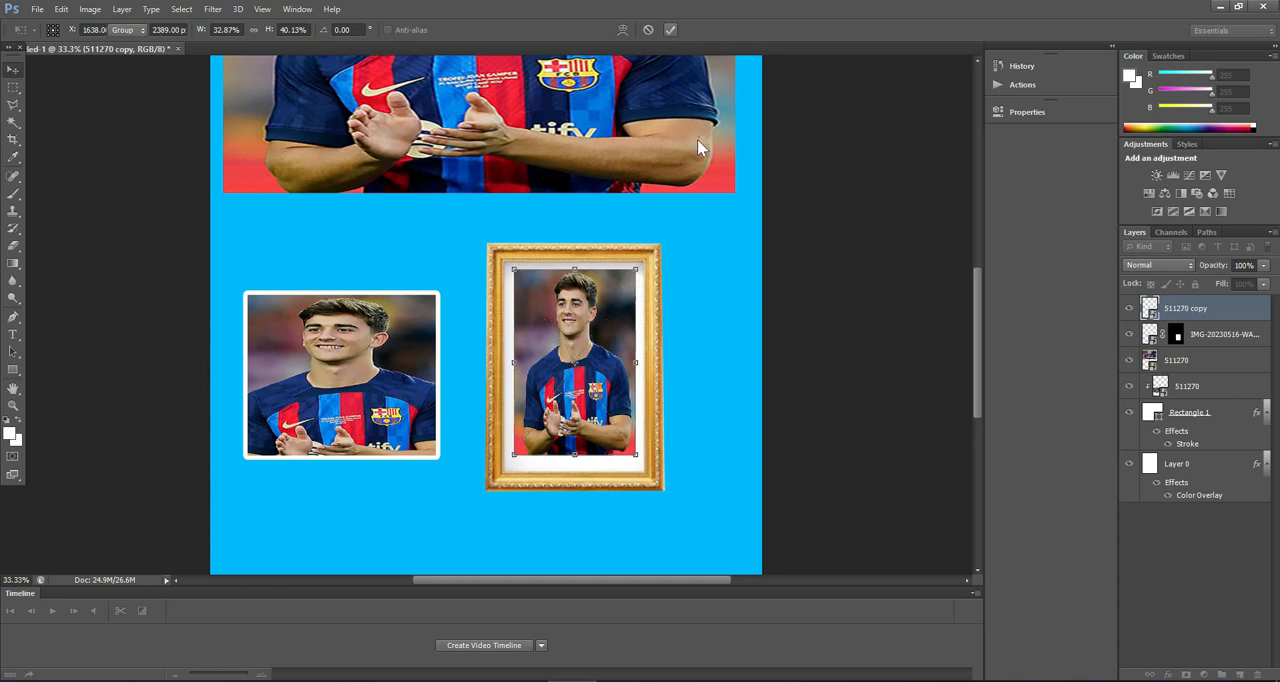
Step: Clip the photo copy to the frame layer and fit it to the opening at about 39.71% width and 47.29% height, centred at X 1646, Y 2428.5 px
{"action": "right_click", "coordinate": [1172, 316]}
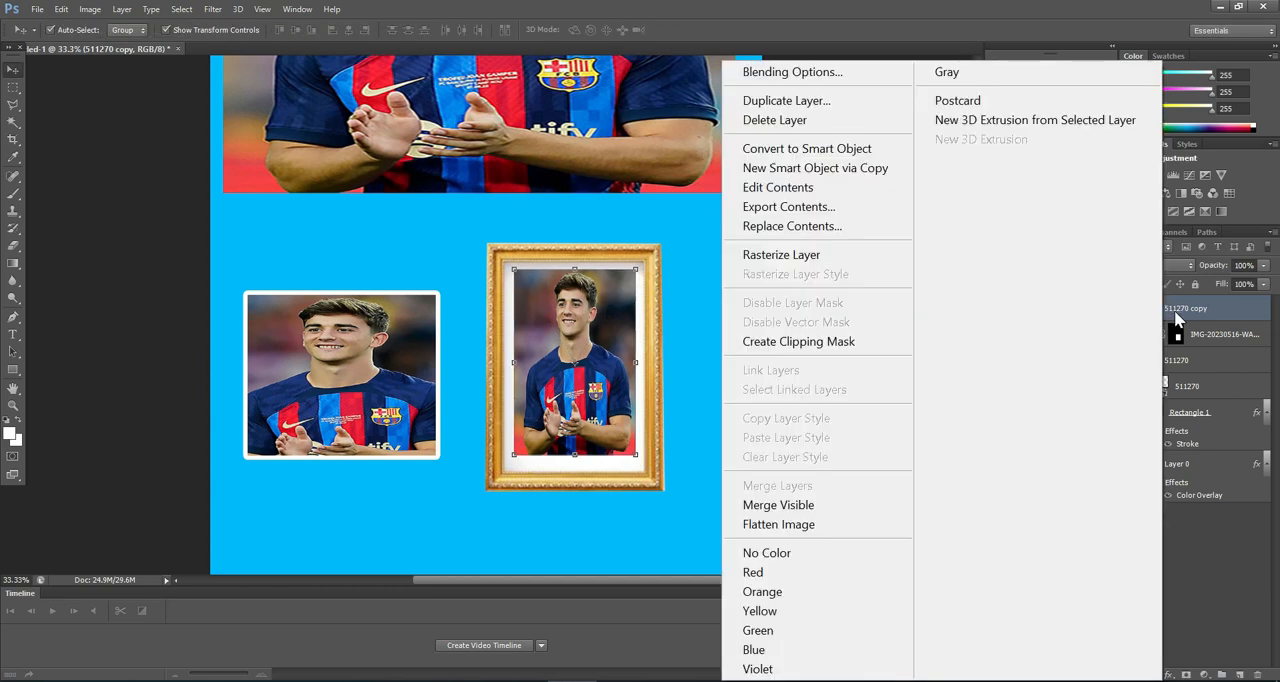
{"action": "left_click", "coordinate": [820, 342]}
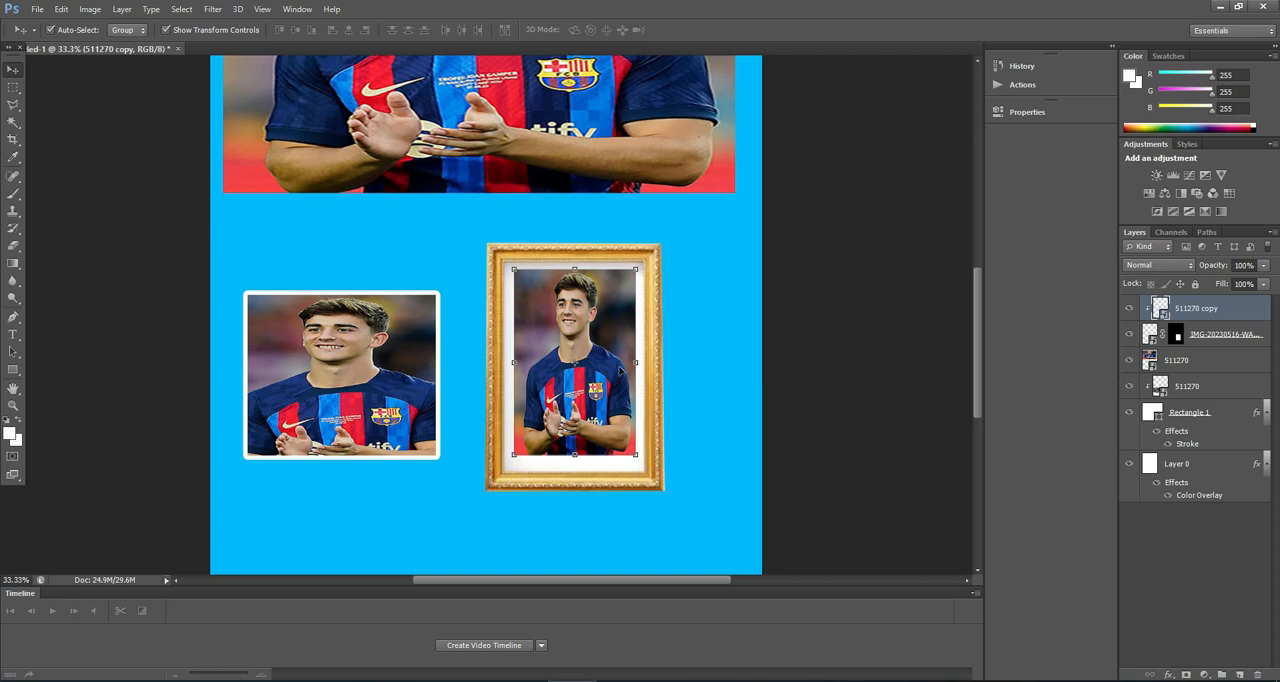
{"action": "scroll", "coordinate": [570, 380], "scroll_direction": "down", "scroll_amount": 1}
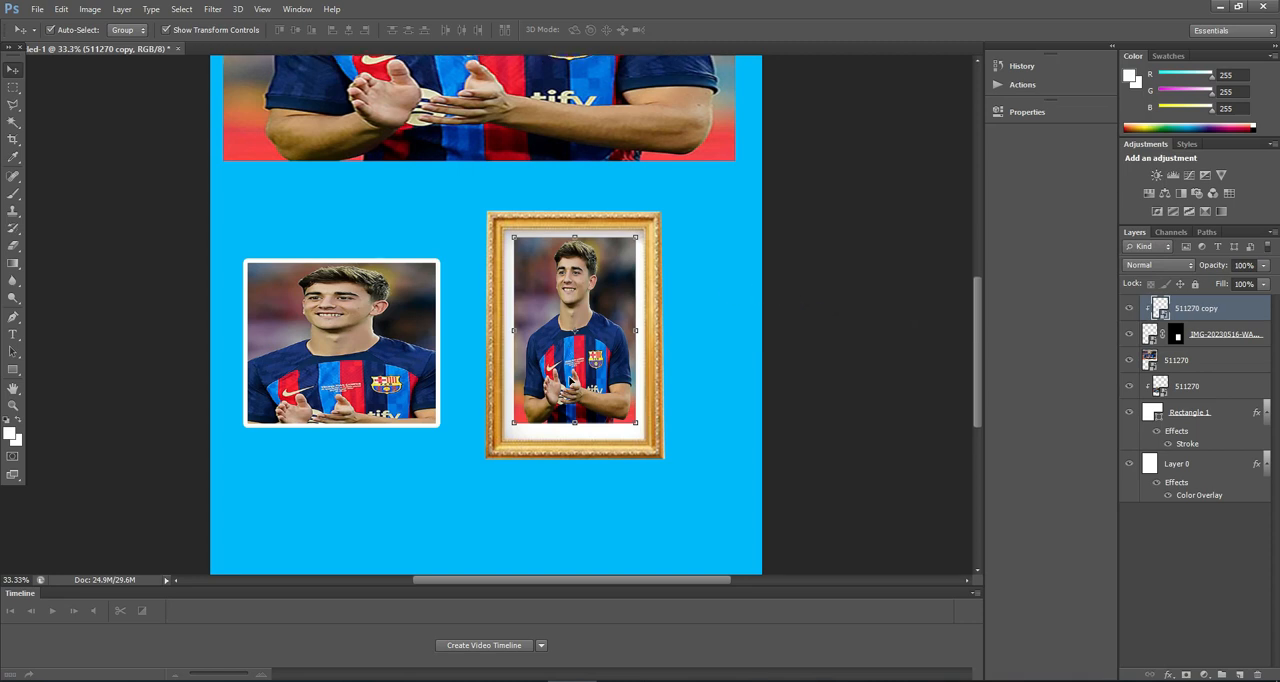
{"action": "mouse_move", "coordinate": [567, 339]}
{"action": "left_mouse_down"}
{"action": "mouse_move", "coordinate": [530, 382]}
{"action": "mouse_move", "coordinate": [540, 395]}
{"action": "mouse_move", "coordinate": [593, 381]}
{"action": "mouse_move", "coordinate": [619, 352]}
{"action": "mouse_move", "coordinate": [562, 337]}
{"action": "mouse_move", "coordinate": [576, 357]}
{"action": "mouse_move", "coordinate": [547, 343]}
{"action": "mouse_move", "coordinate": [553, 322]}
{"action": "left_mouse_up"}
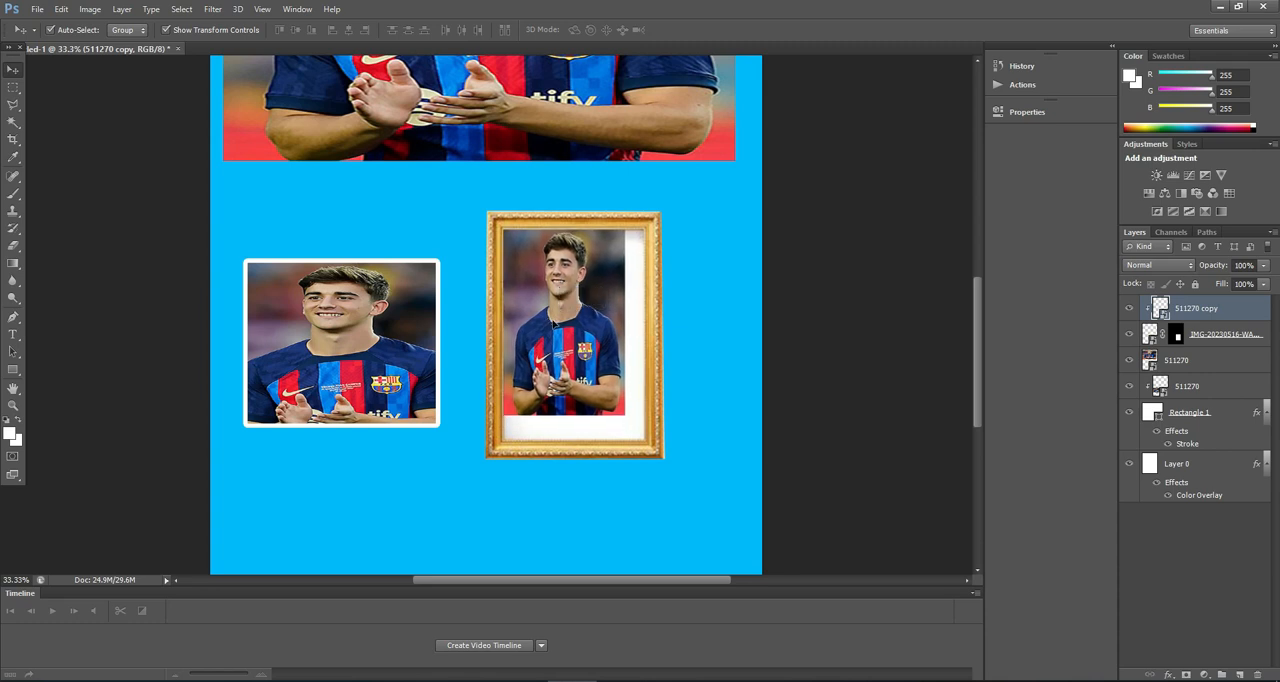
{"action": "left_click_drag", "start_coordinate": [625, 414], "coordinate": [651, 444]}
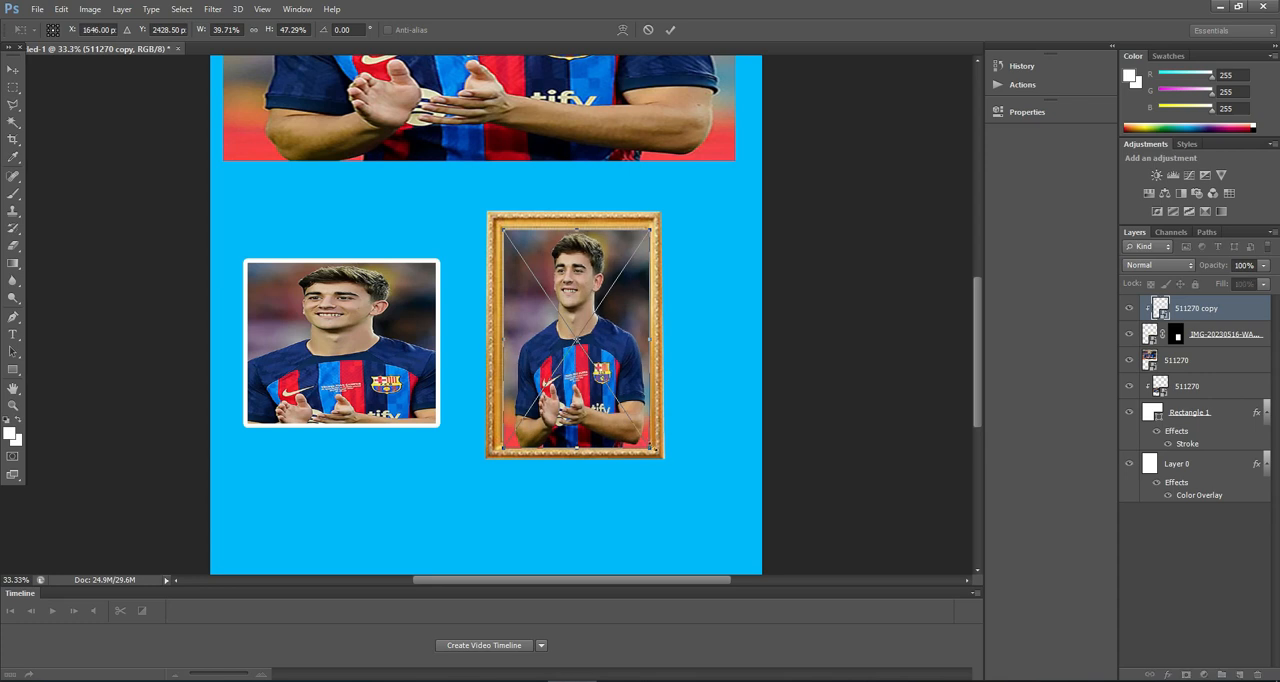
{"action": "left_click", "coordinate": [671, 29]}
{"action": "left_click", "coordinate": [732, 448]}
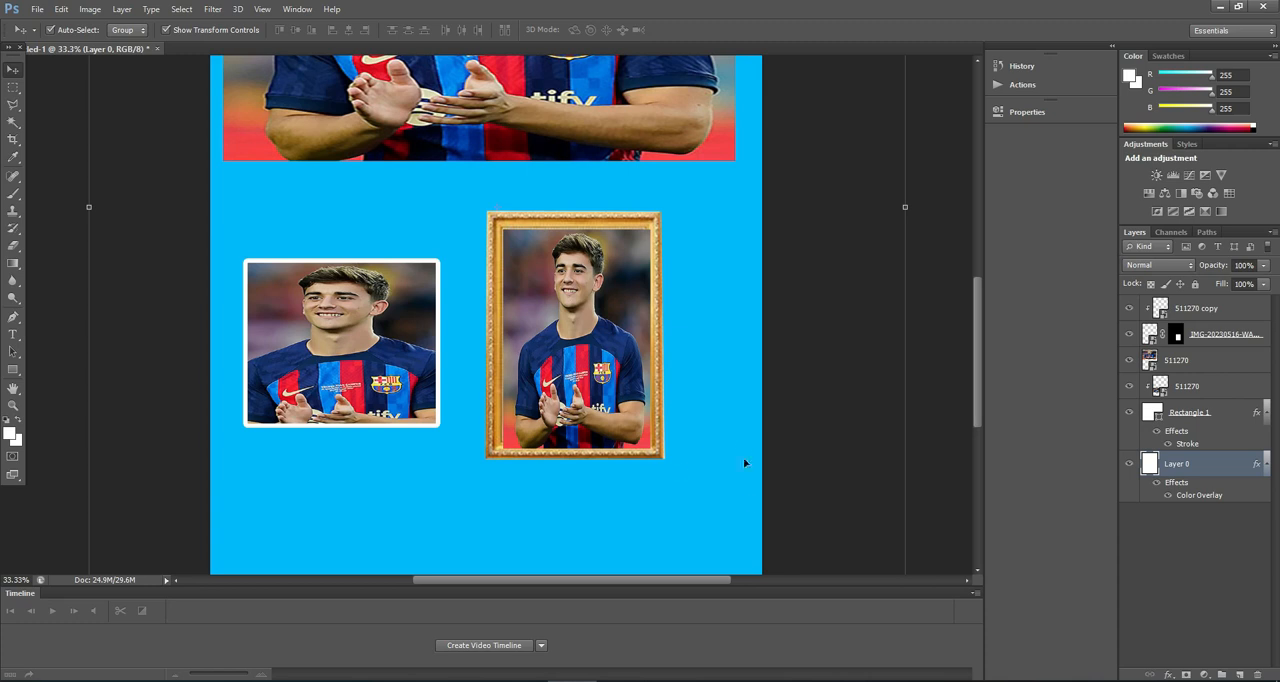
{"action": "scroll", "coordinate": [737, 477], "scroll_direction": "up", "scroll_amount": 1}
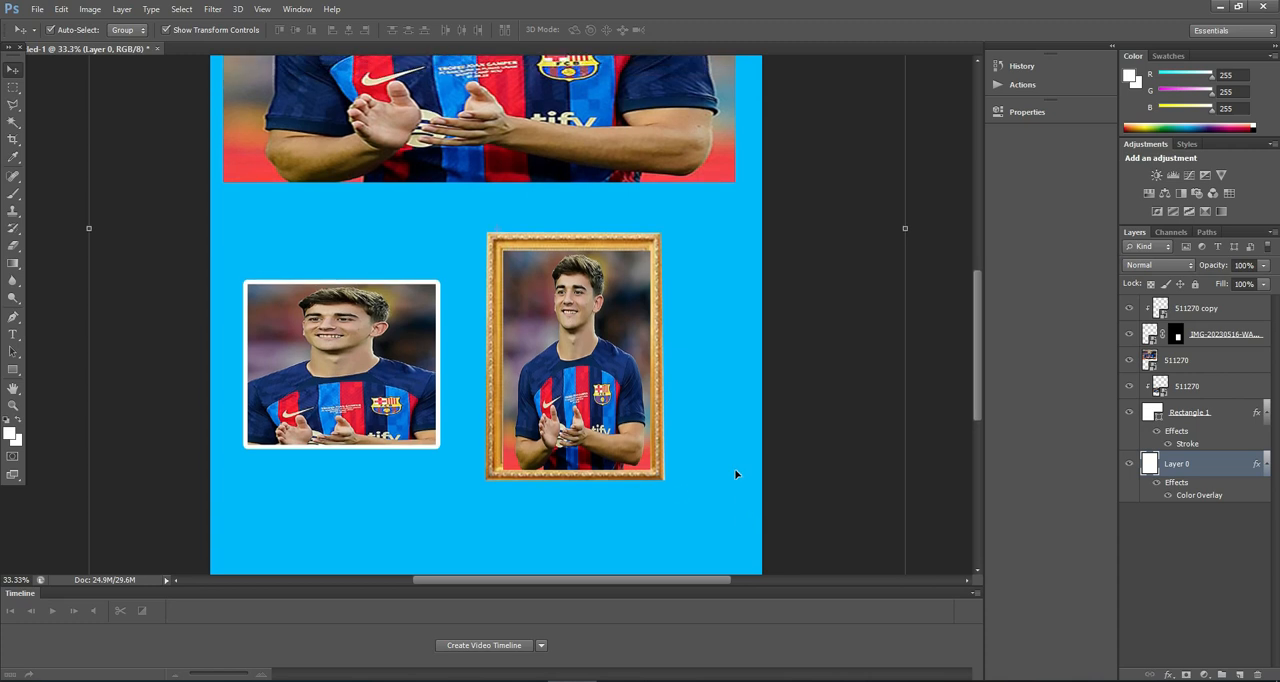
{"action": "scroll", "coordinate": [735, 472], "scroll_direction": "up", "scroll_amount": 7}
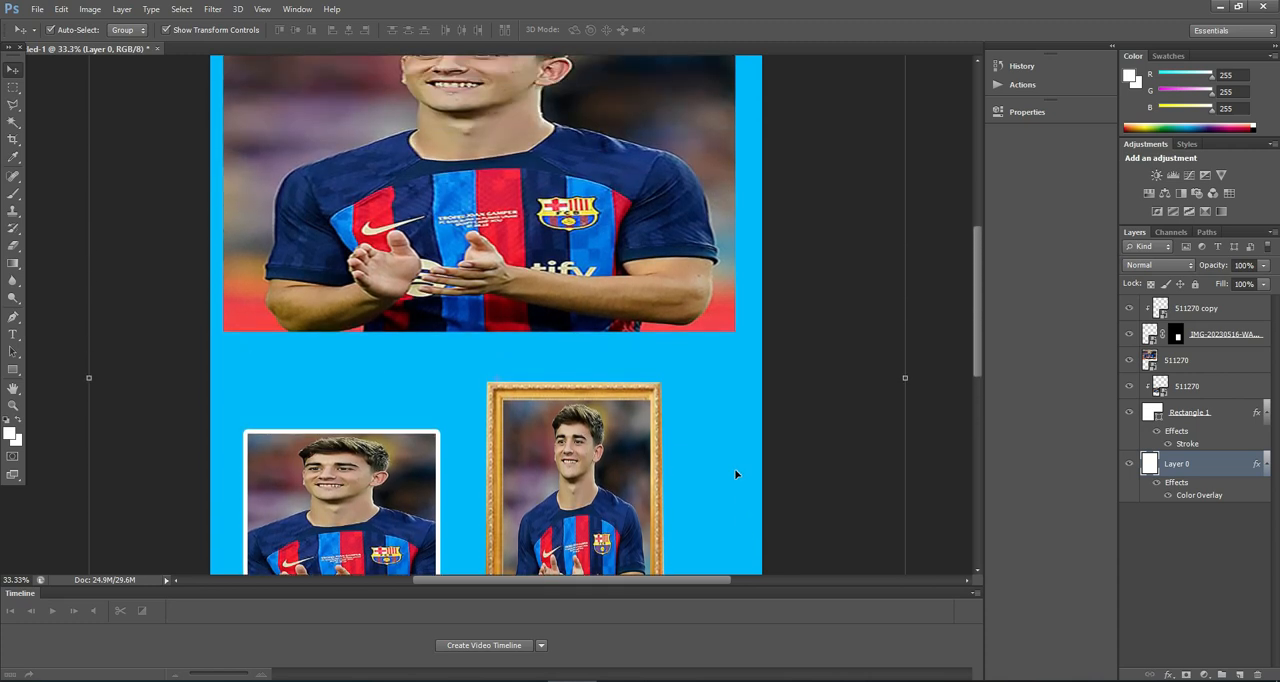
{"action": "scroll", "coordinate": [735, 470], "scroll_direction": "up", "scroll_amount": 5}
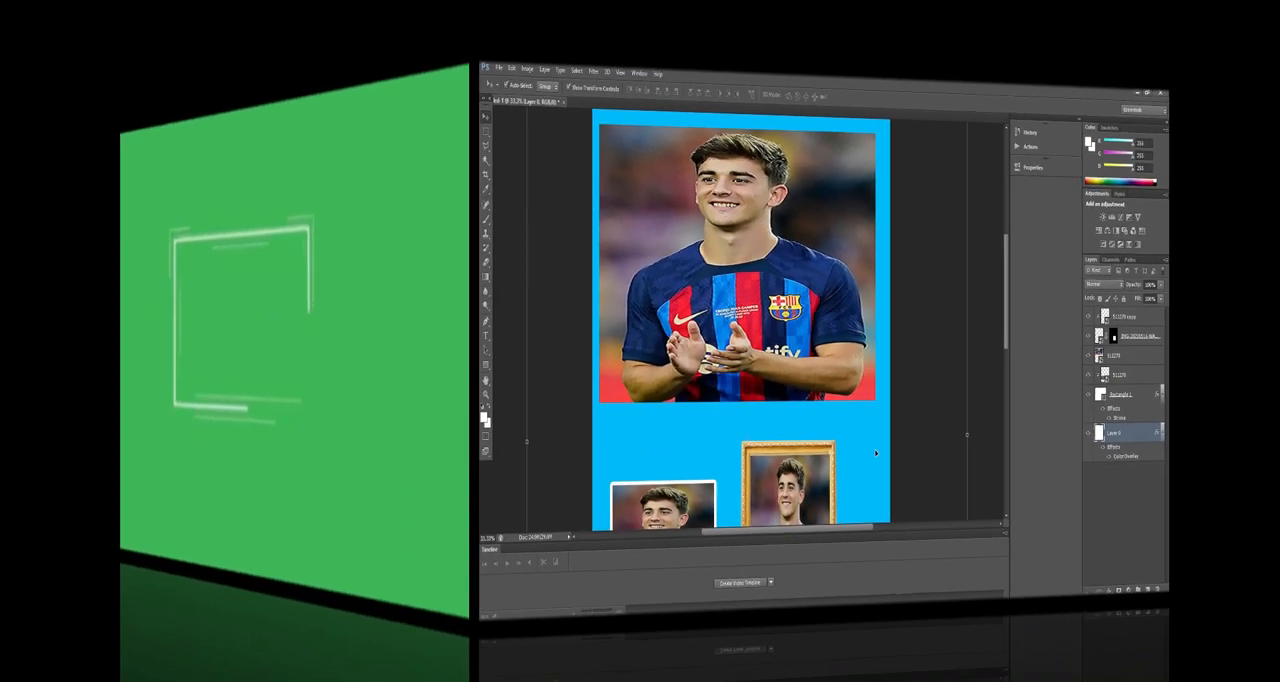